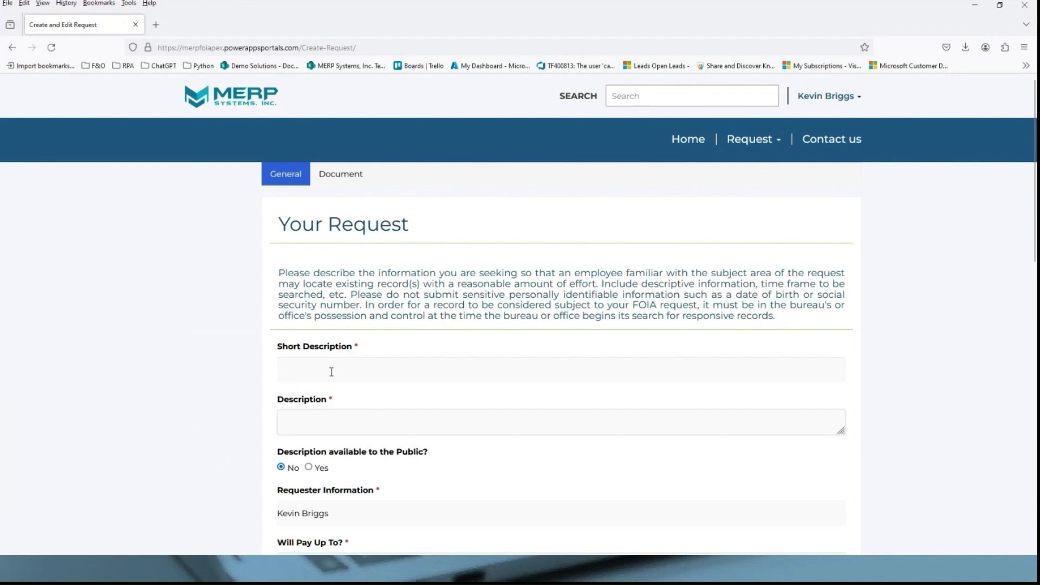
- Enter "FOIA Request" as the request's short description and "Demo" as its description
click(331, 372)
text(FOIA Request)
click(375, 421)
text(Demo)
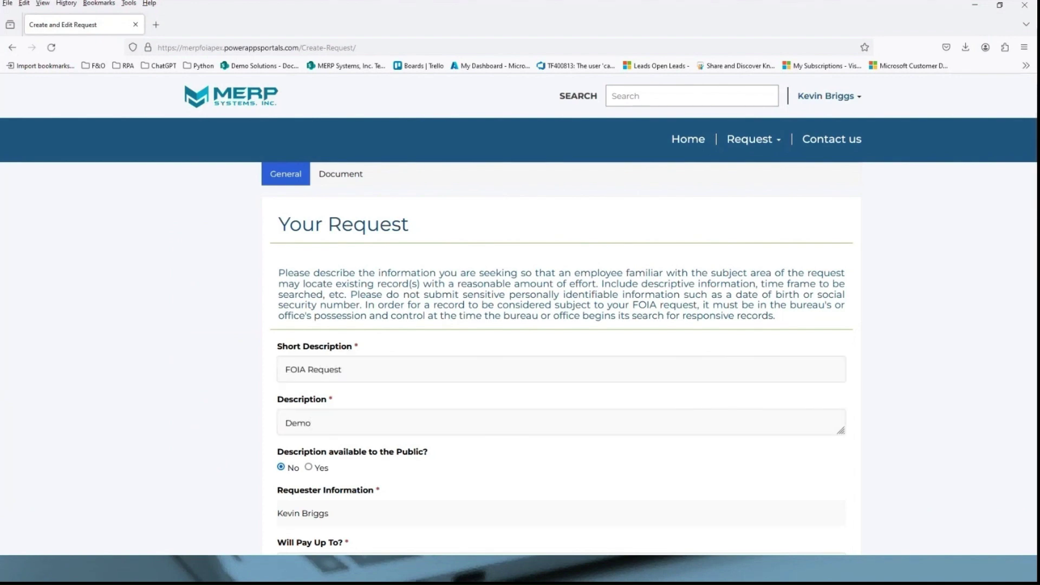
- Set the maximum amount the requester will pay to 500
scroll(375, 401, down, 2)
scroll(378, 390, down, 1)
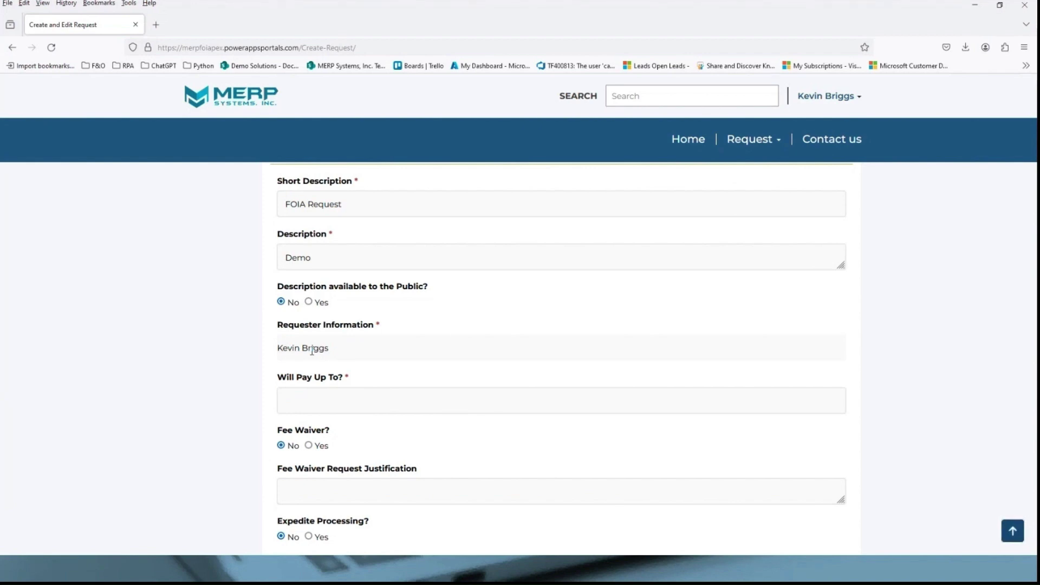
scroll(312, 351, down, 1)
click(390, 346)
text(500)
click(247, 370)
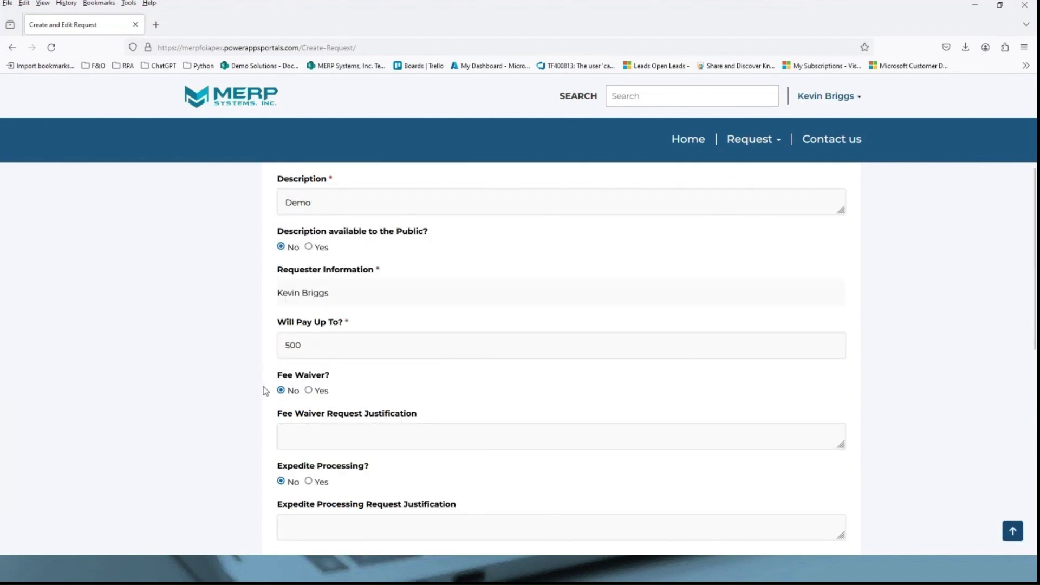
- Choose OOL as the bureau/office and Department of Mental Health as the department receiving the request
scroll(265, 390, down, 2)
scroll(282, 374, down, 4)
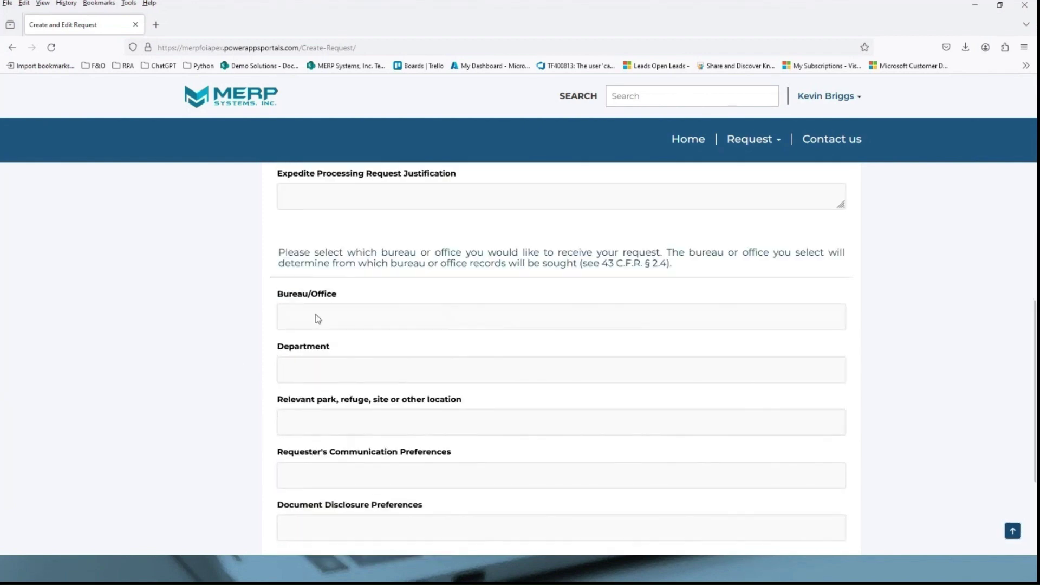
click(306, 319)
click(307, 352)
click(305, 379)
click(343, 157)
scroll(255, 389, down, 3)
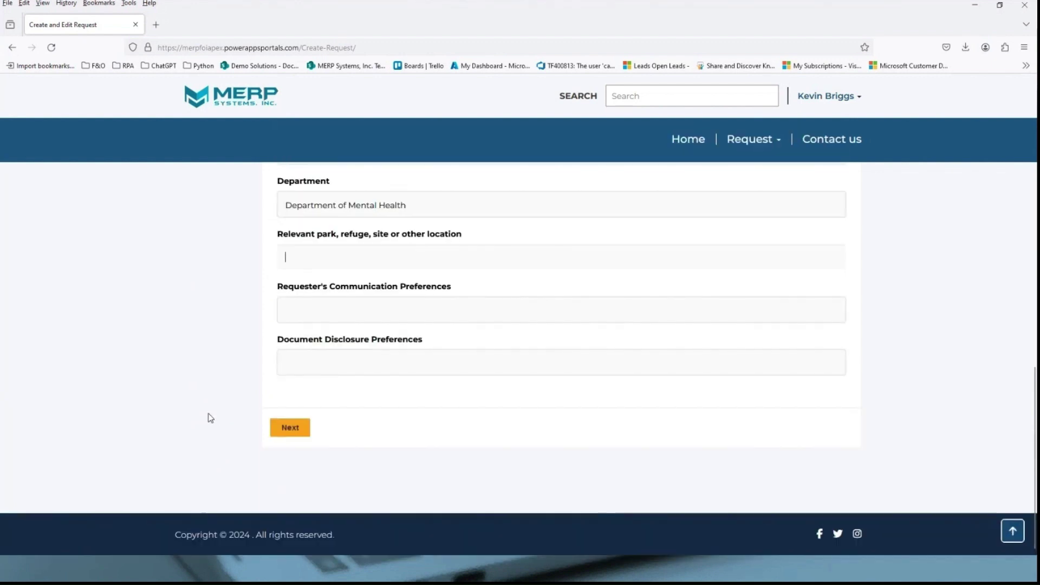
- Set communication to ELECTRONIC COMMUNICATION VIA EMAIL and document disclosure to ELECTRONIC COPIES VIA EMAIL, and continue to the attachment page
click(333, 310)
click(330, 338)
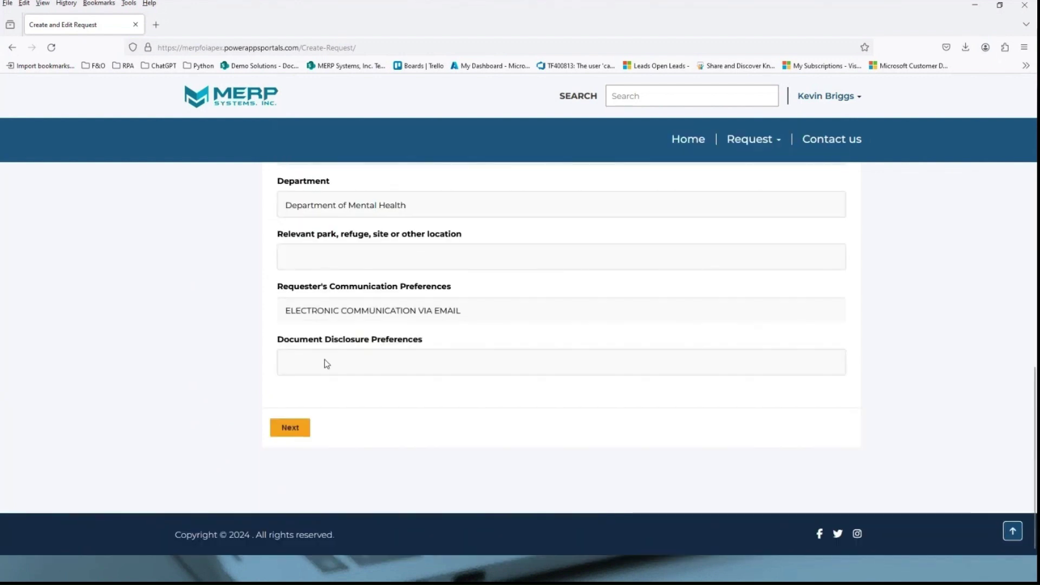
click(323, 362)
click(319, 406)
click(288, 426)
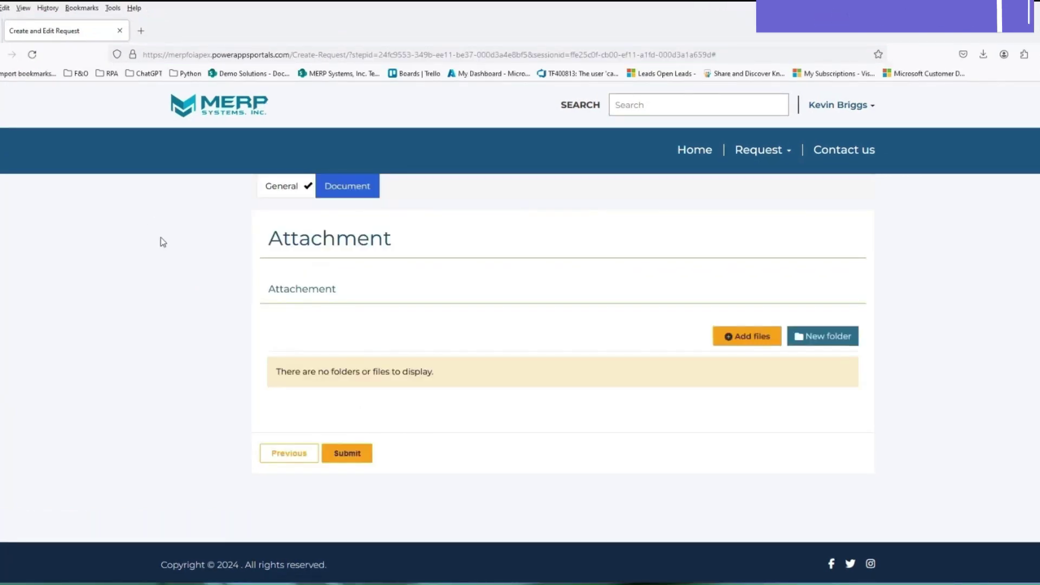
- Attach Personal Information-1.pdf from the Downloads folder to the request and submit it
click(747, 337)
click(464, 171)
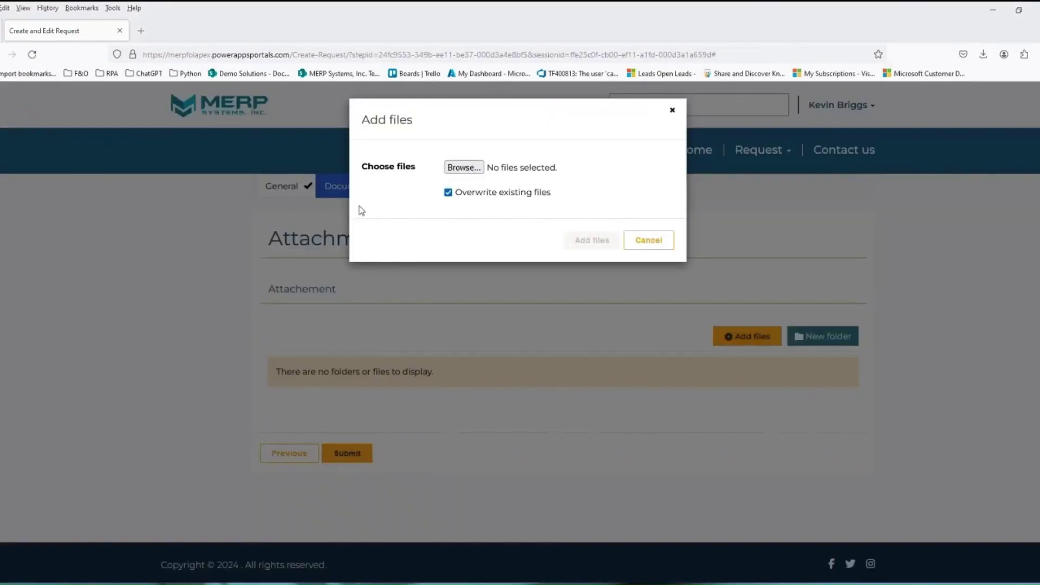
scroll(163, 191, down, 10)
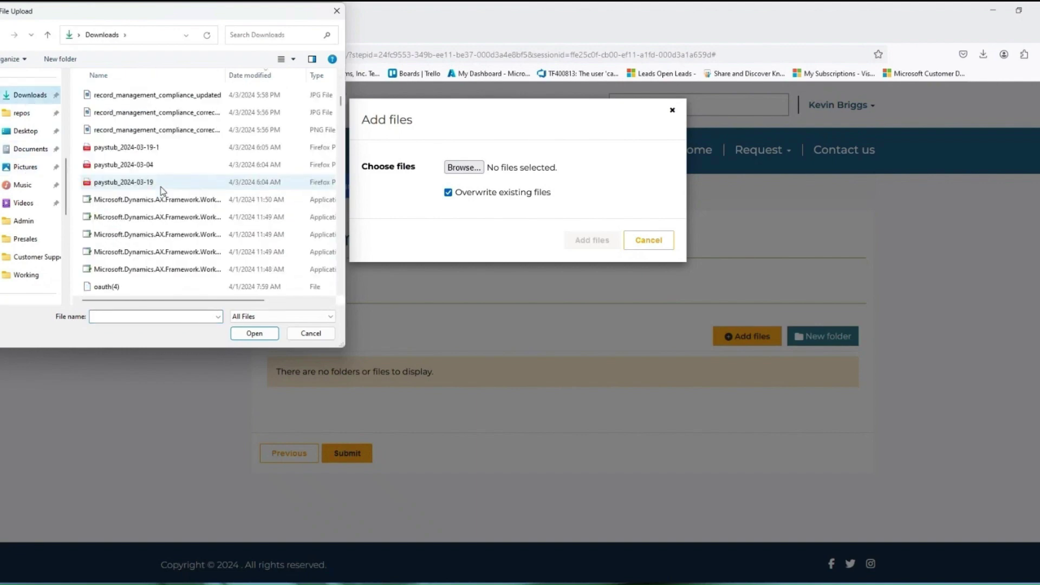
click(157, 160)
click(241, 332)
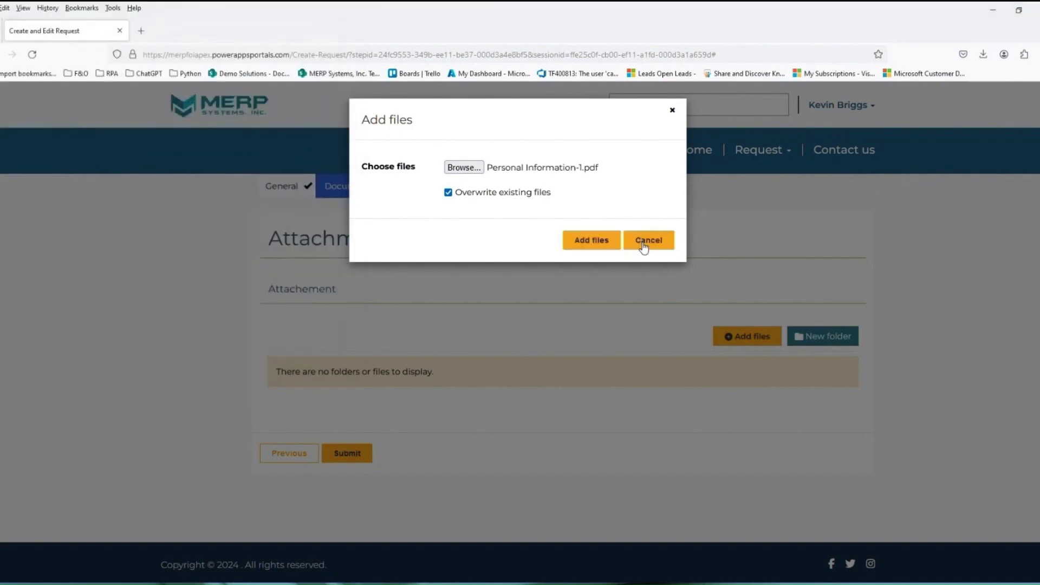
click(578, 241)
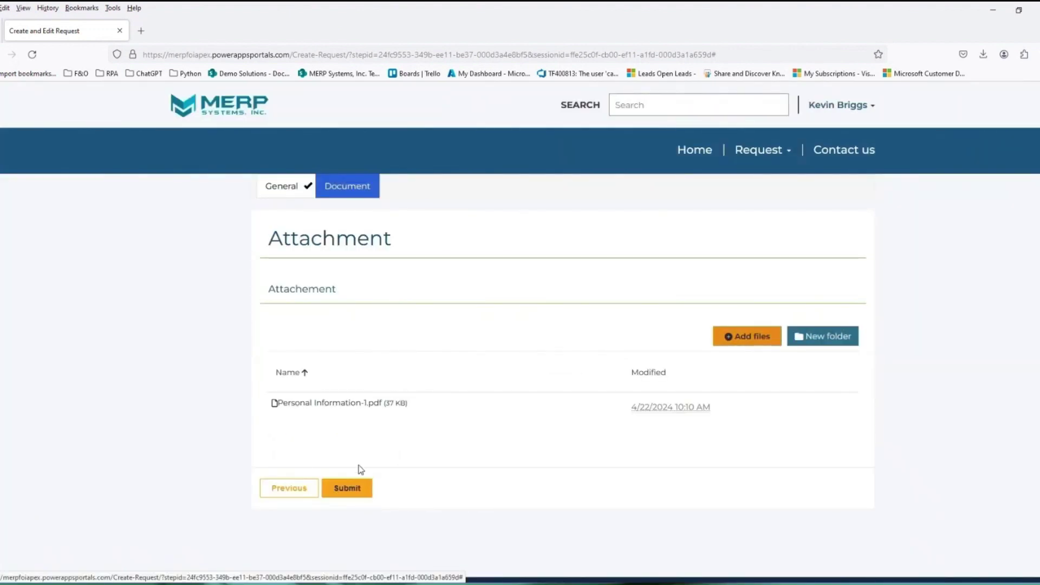
click(358, 489)
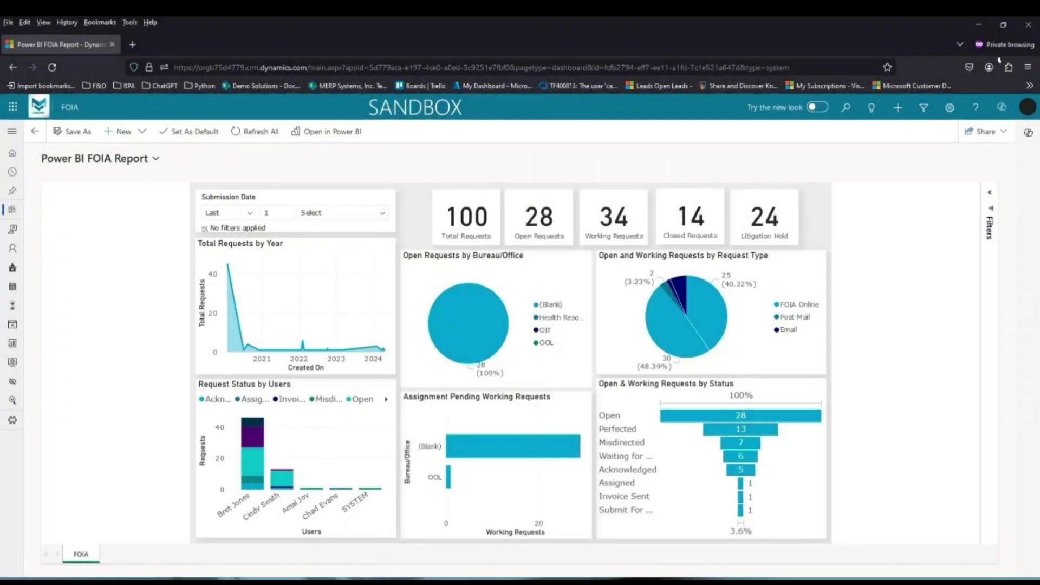
- Expand the site navigation with its My Work and FOIA Chat groups, and bring up the search page
click(12, 131)
click(53, 254)
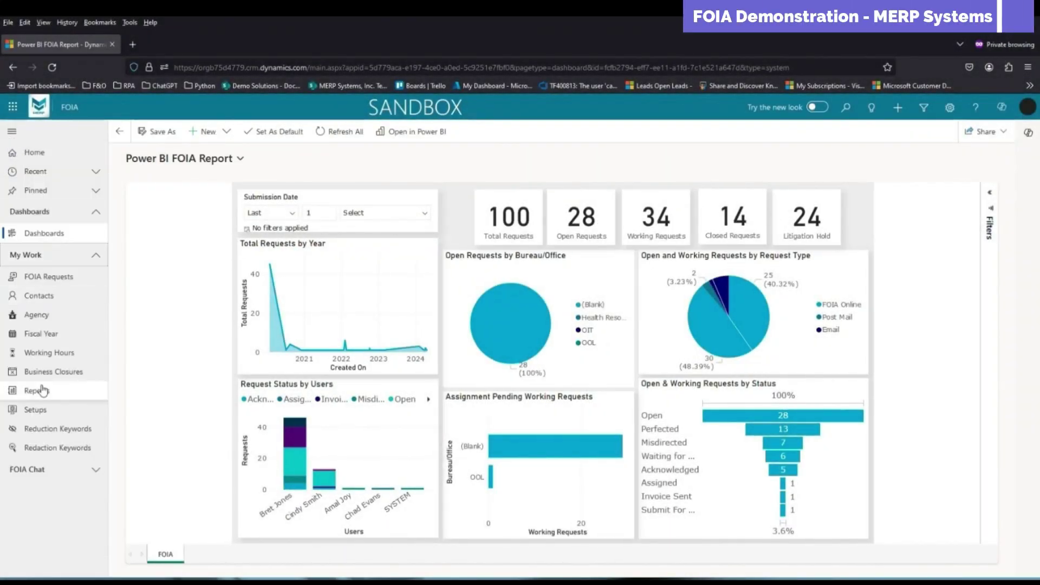
click(65, 470)
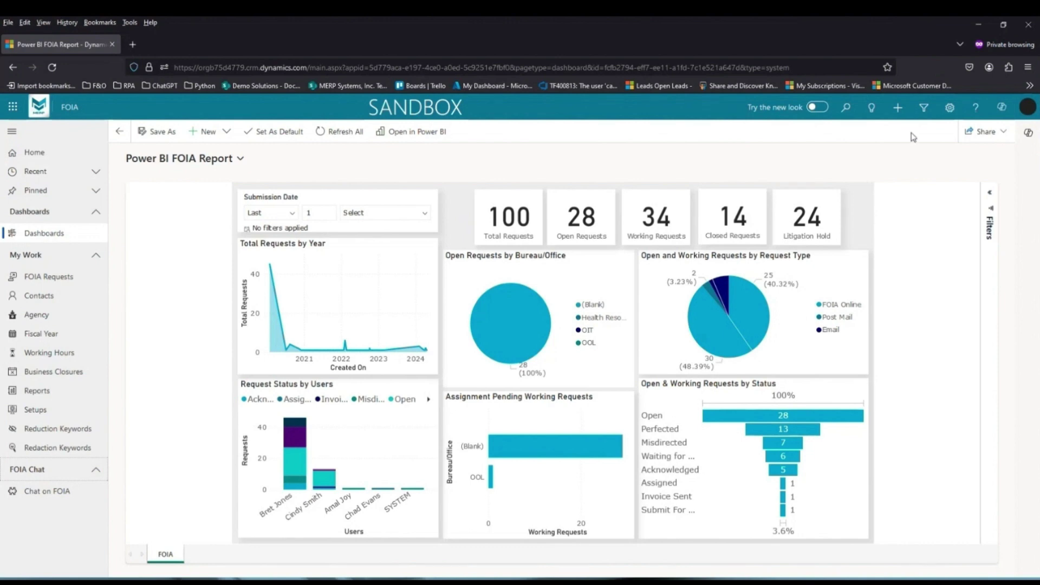
click(845, 107)
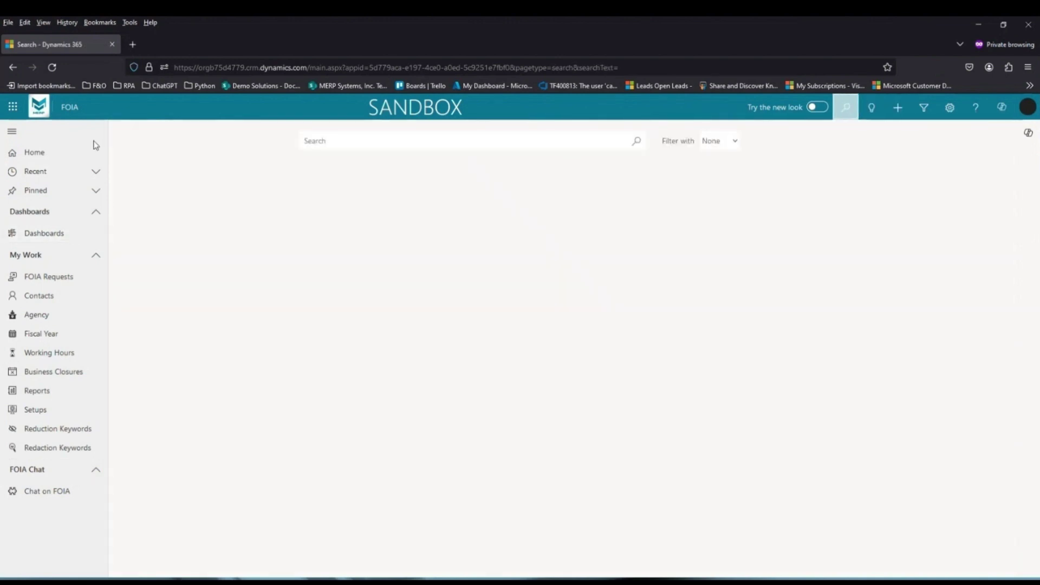
- Display the Power BI FOIA Report dashboard and look at its submission date filter options
click(54, 233)
click(181, 169)
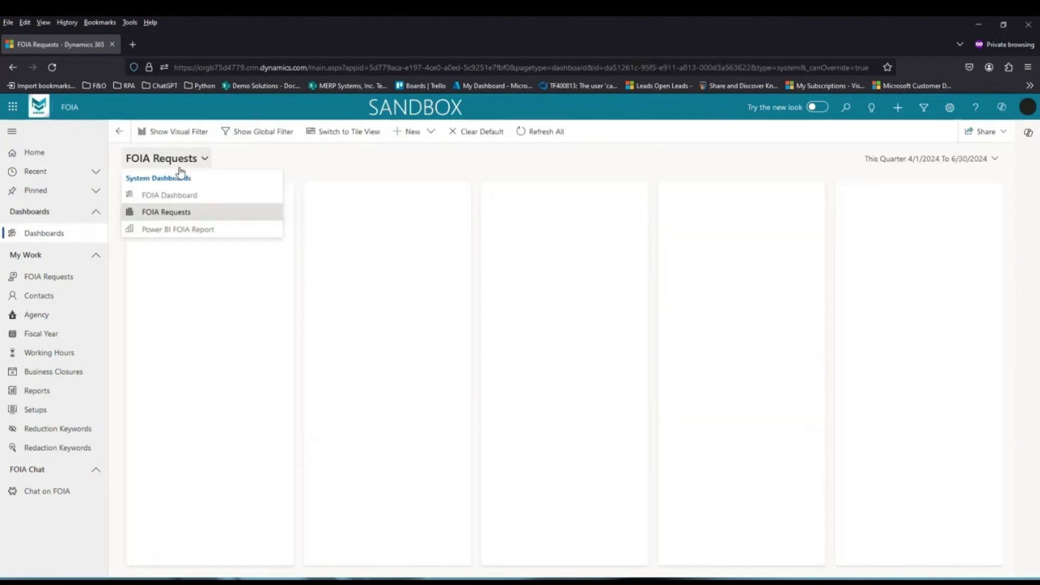
click(179, 172)
click(177, 229)
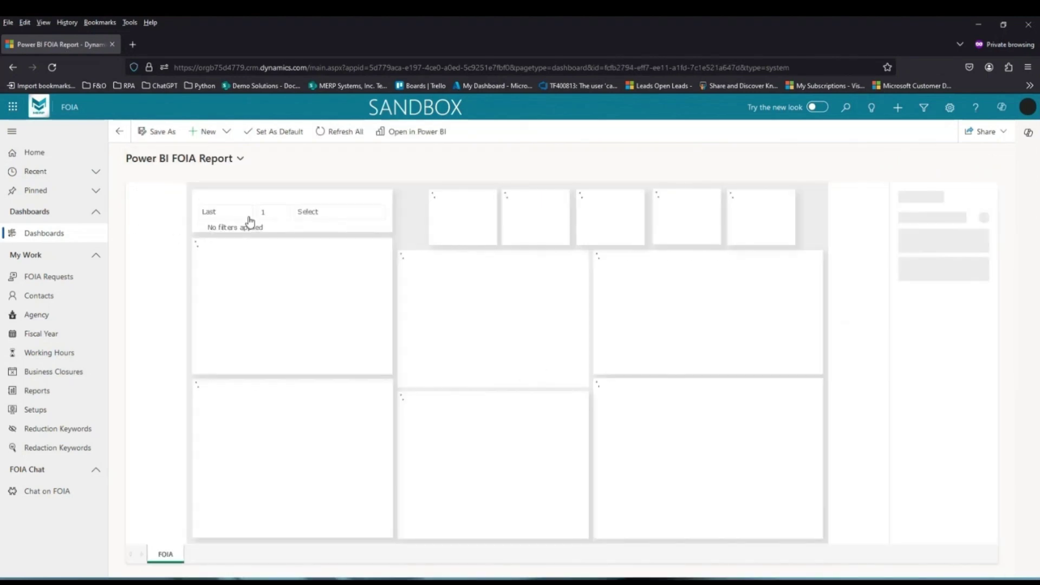
click(248, 217)
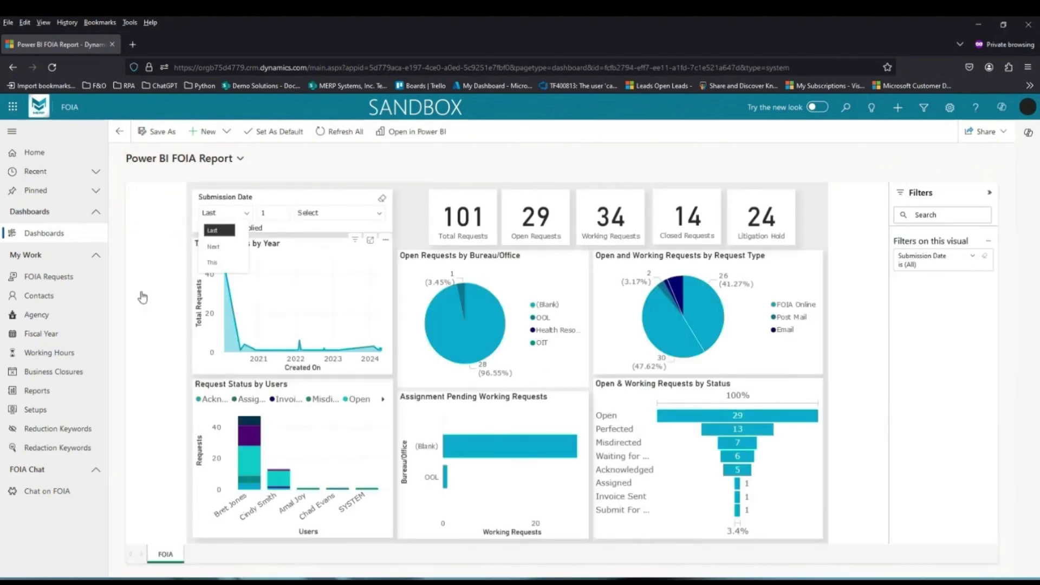
- Open the newest FOIA Request record from the active requests and check its Submitted stage
click(63, 275)
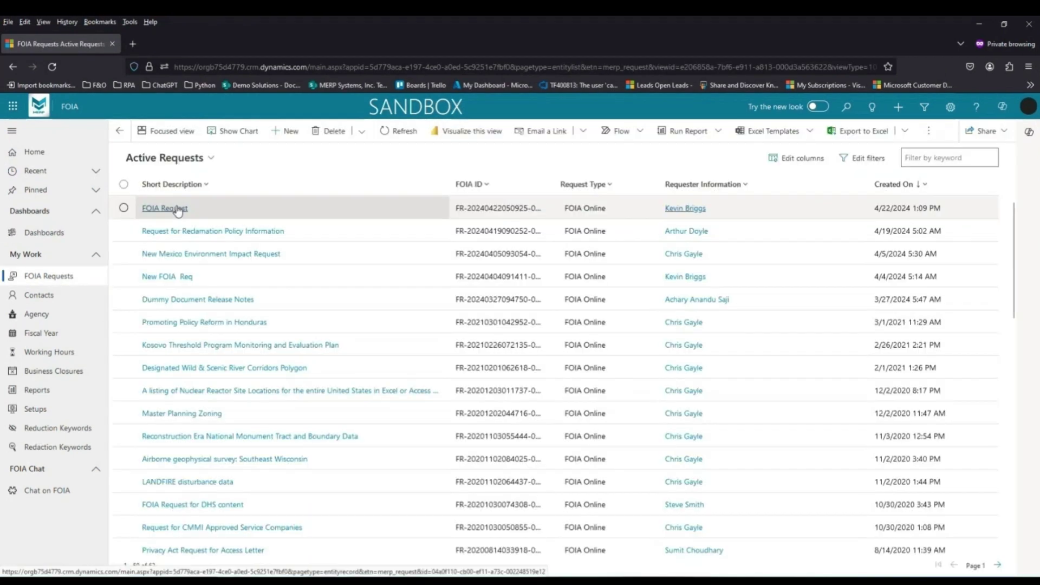
click(173, 208)
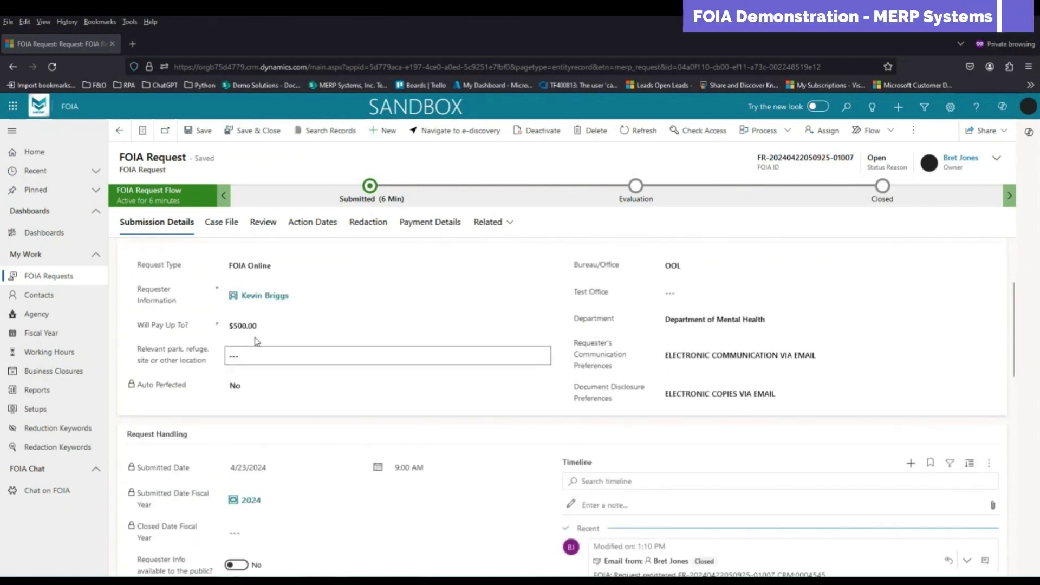
click(372, 201)
click(337, 165)
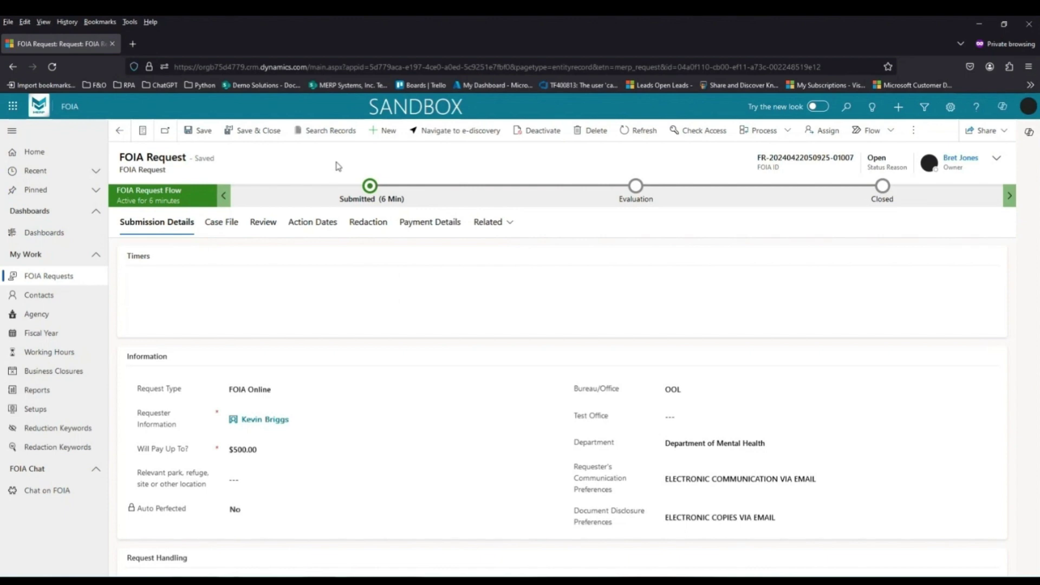
- Set the fee category to Commercial Use and mark the request as perfected, saving the record
scroll(268, 337, down, 5)
click(238, 374)
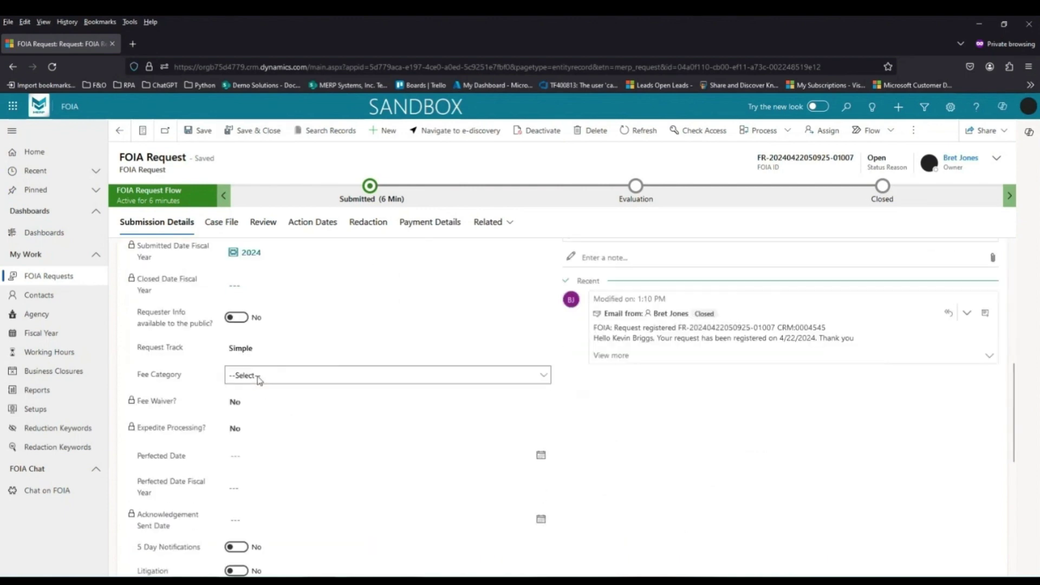
click(254, 406)
click(193, 130)
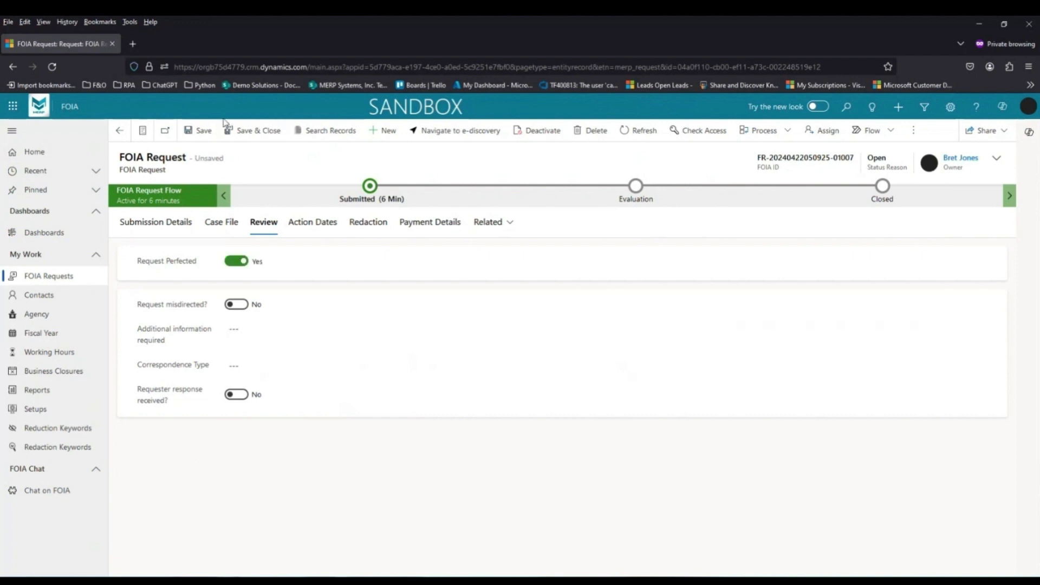
click(212, 131)
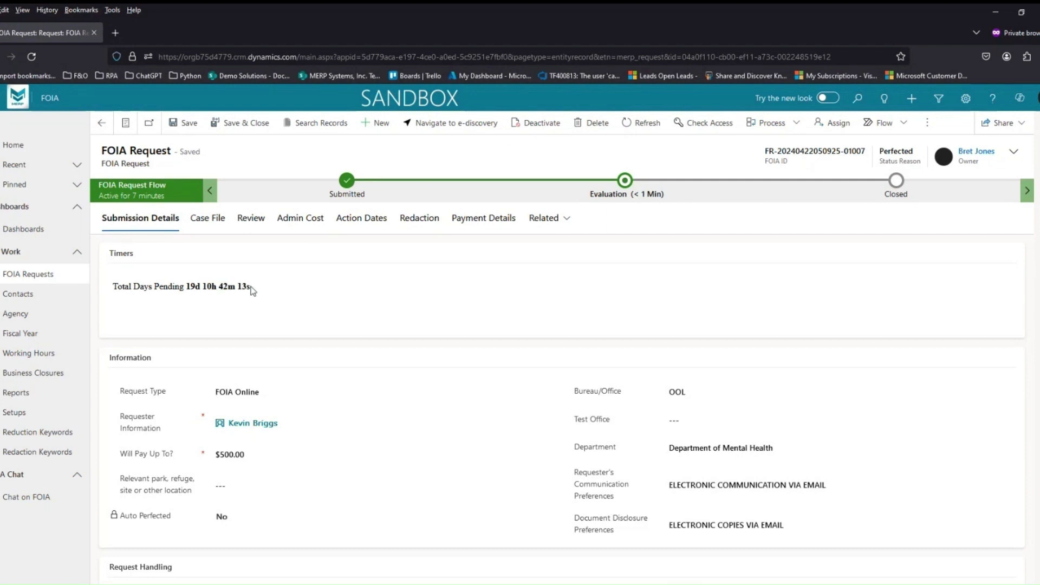
- In the fee estimation, set search and review staff to Clerical, and postage/administrative and pre-printed publications to 2 each
click(301, 218)
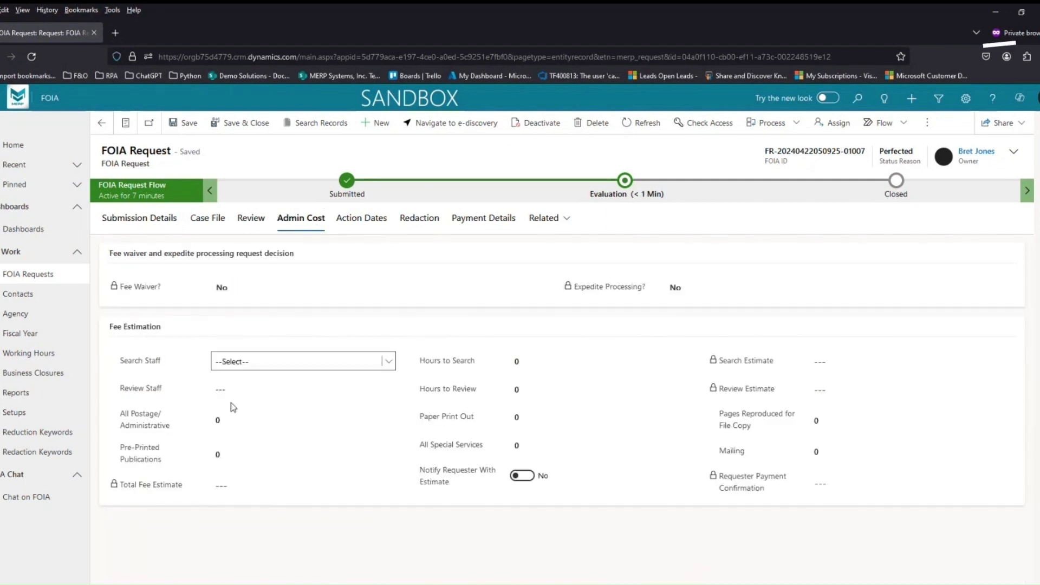
click(238, 417)
text(2)
key(Tab)
text(2)
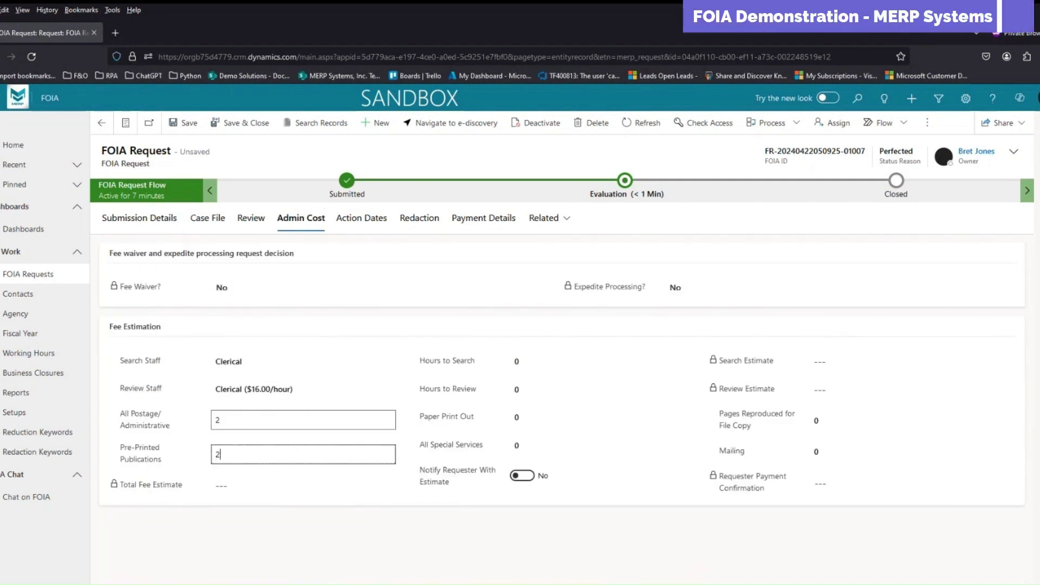
- Enter 3 search hours, 3 review hours, 2 paper printouts, 1 special service, 1 reproduced page and 3 for mailing, and save
key(Tab)
text(3)
key(Tab)
text(3)
key(Tab)
text(2)
key(Tab)
text(1)
key(Tab)
key(Tab)
text(1)
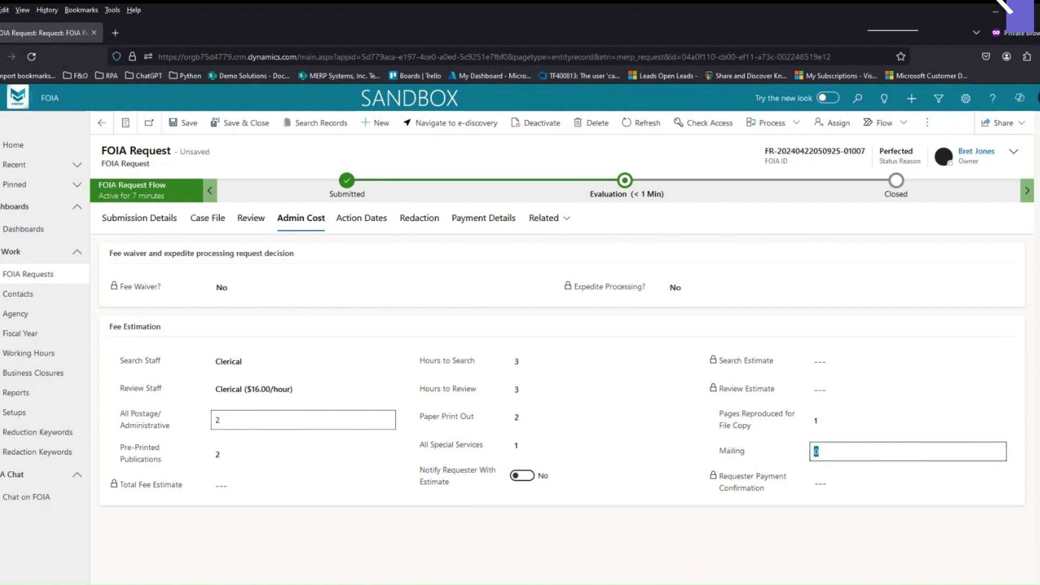
text(3)
click(205, 130)
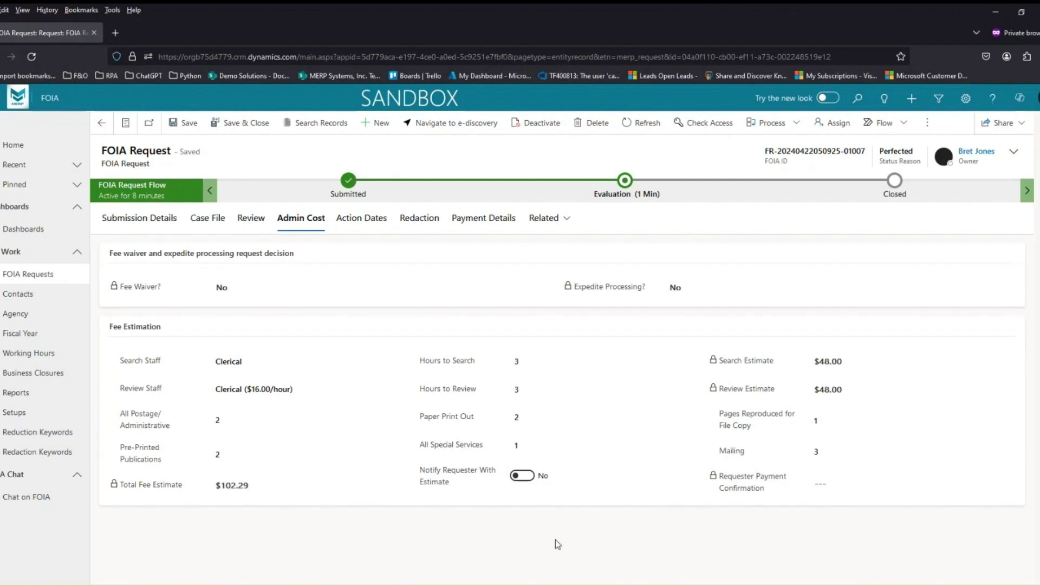
- Turn on notifying the requester with the estimate and save the record
click(522, 475)
click(184, 122)
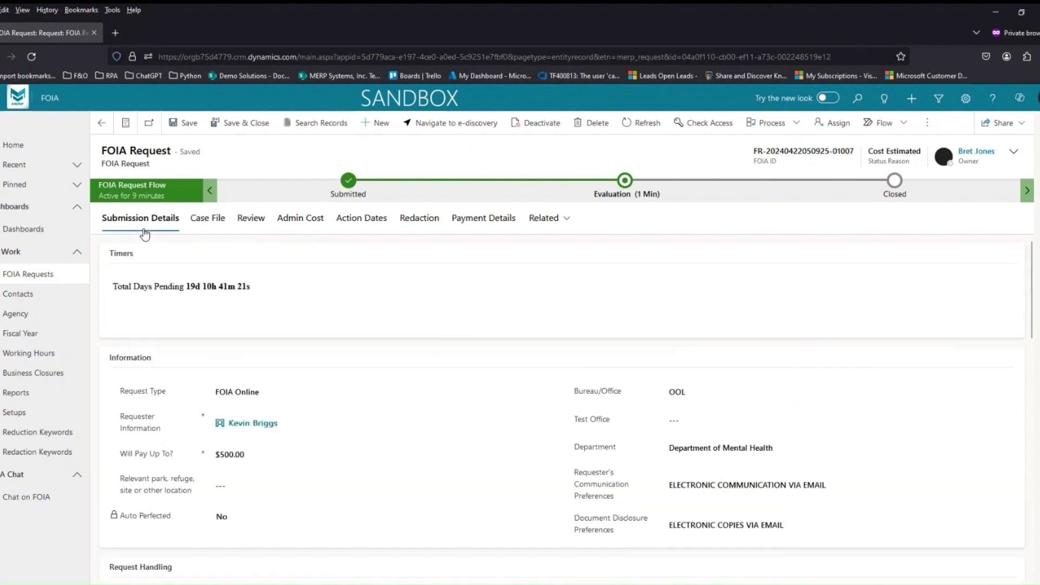
- Check the activity types available in the request's timeline and read the full payment confirmation email
scroll(861, 275, down, 5)
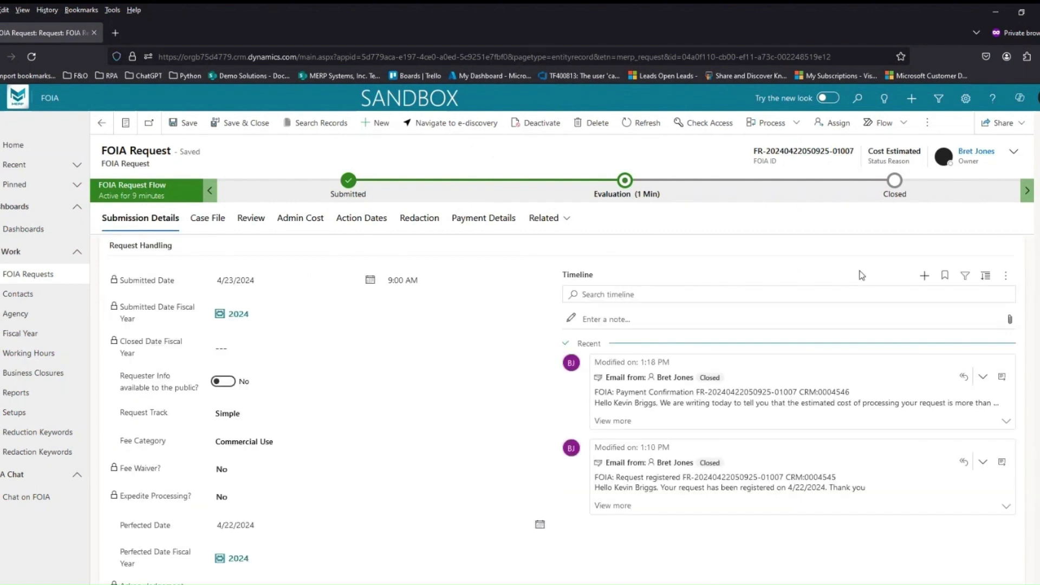
click(924, 276)
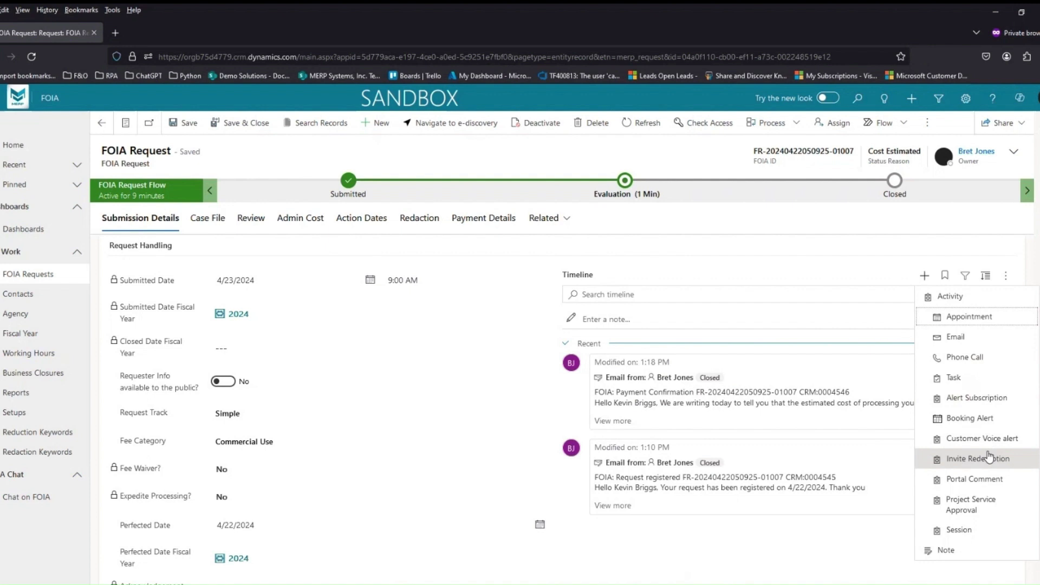
click(628, 416)
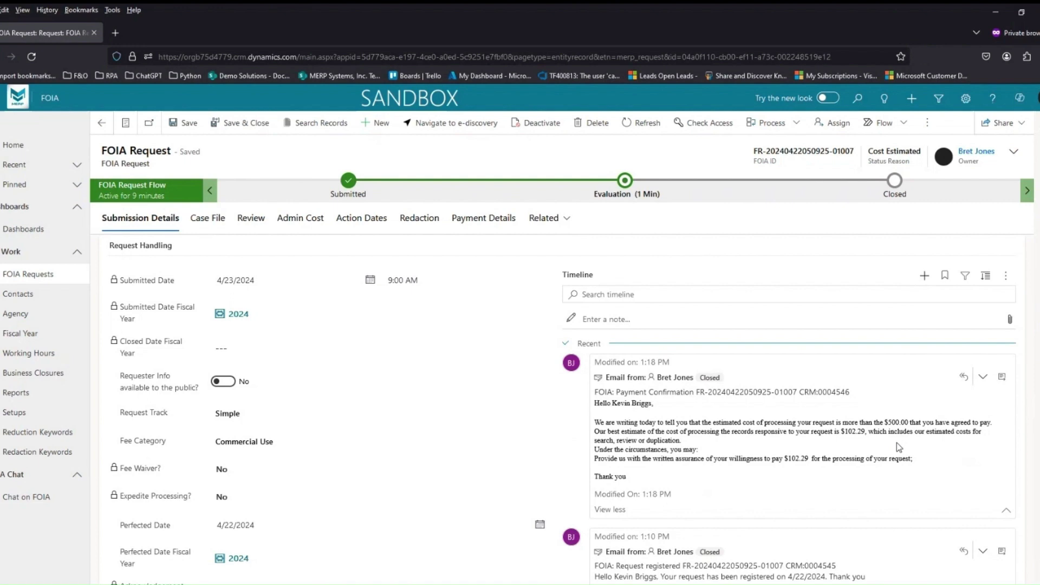
- Set the requester payment confirmation to Accepted in the fee estimation and save the record
click(300, 218)
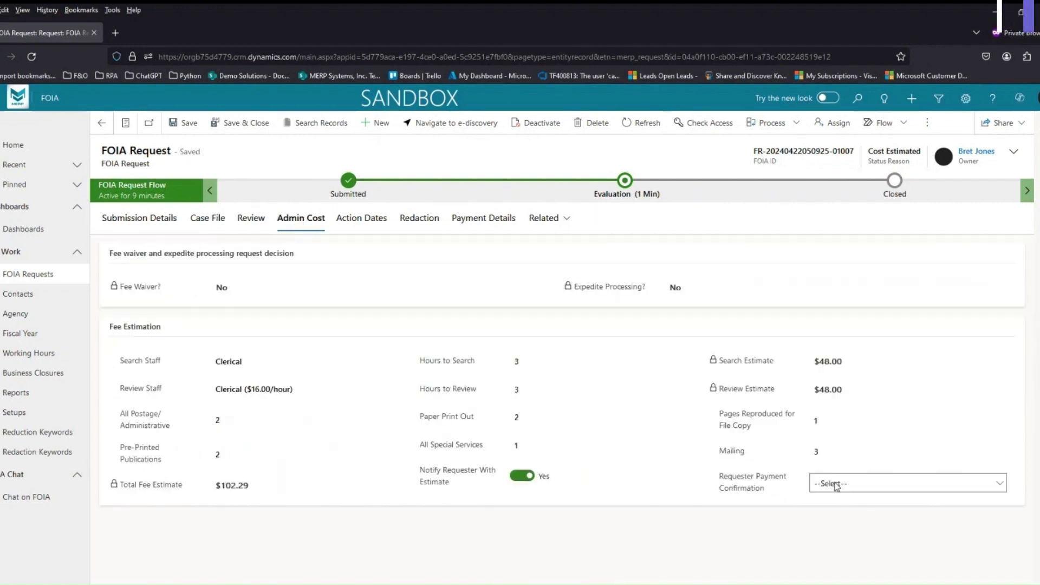
click(837, 486)
click(836, 515)
key(ctrl+s)
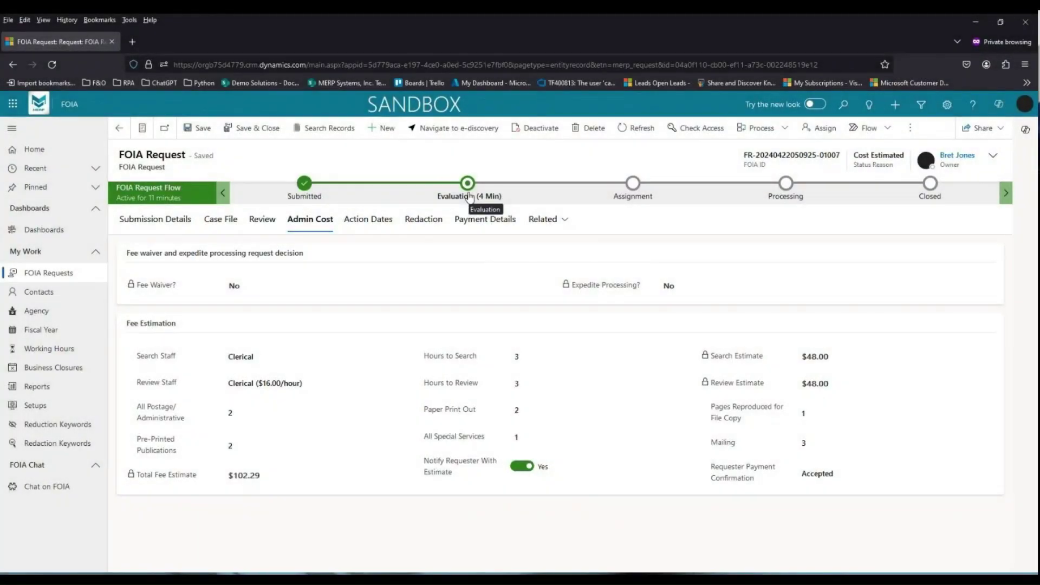
- Advance the FOIA request from Evaluation to the Assignment stage and show its assignment details
click(469, 196)
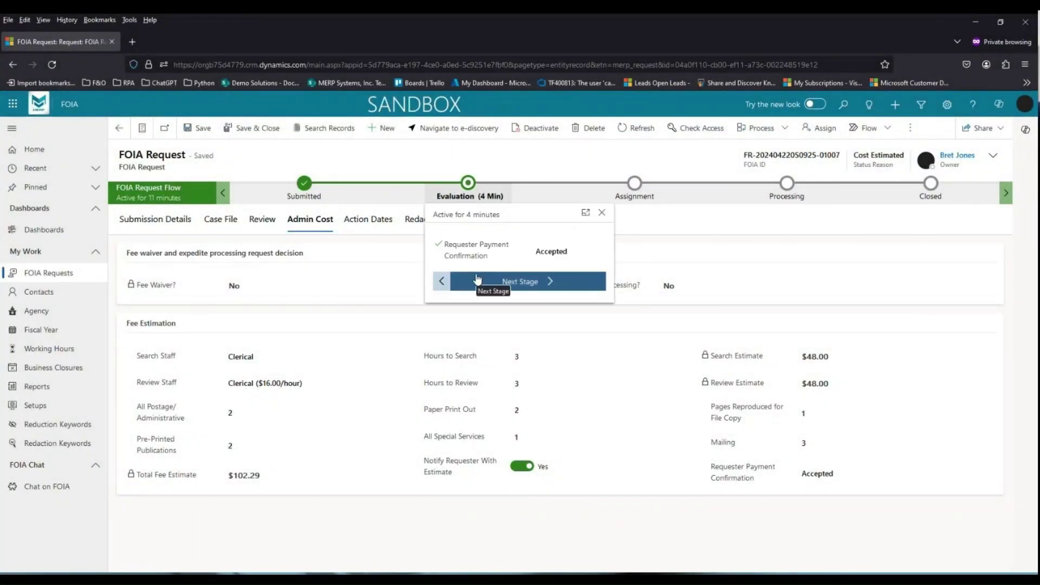
click(476, 279)
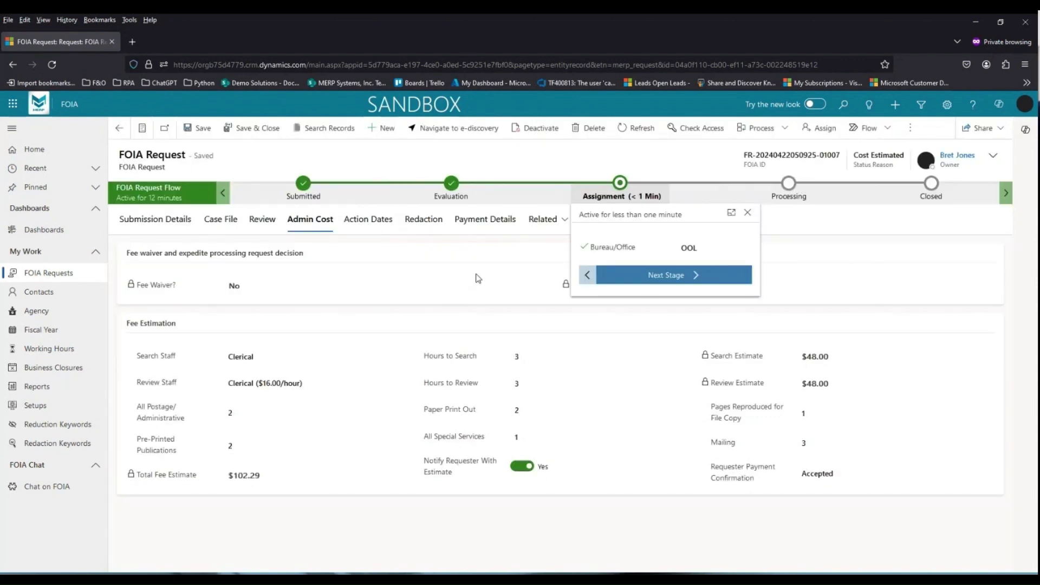
click(378, 219)
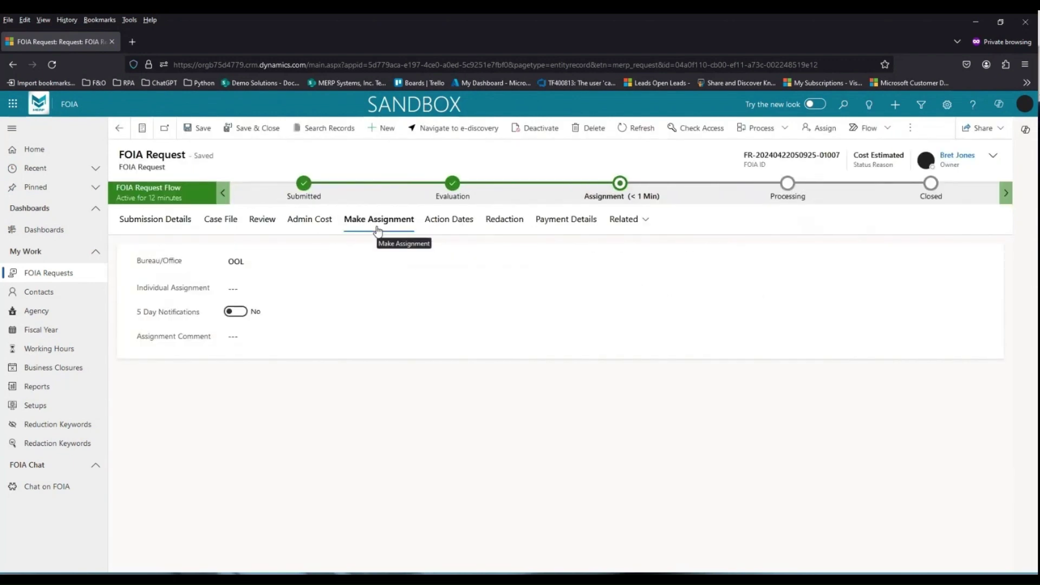
- Assign the request to an individual officer by looking up the officer's name, and save the record
click(233, 262)
click(157, 265)
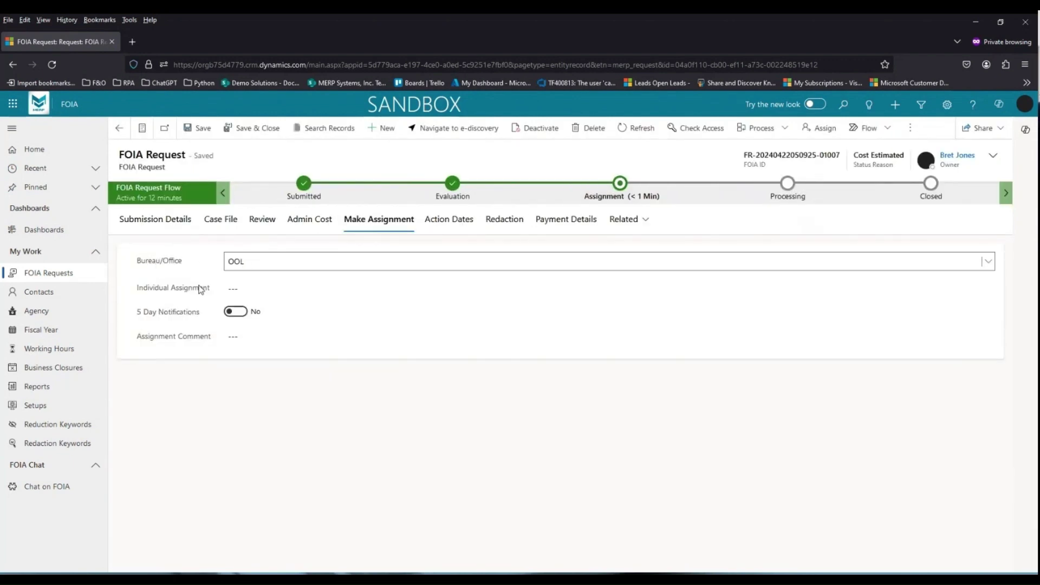
click(238, 312)
click(241, 333)
click(242, 290)
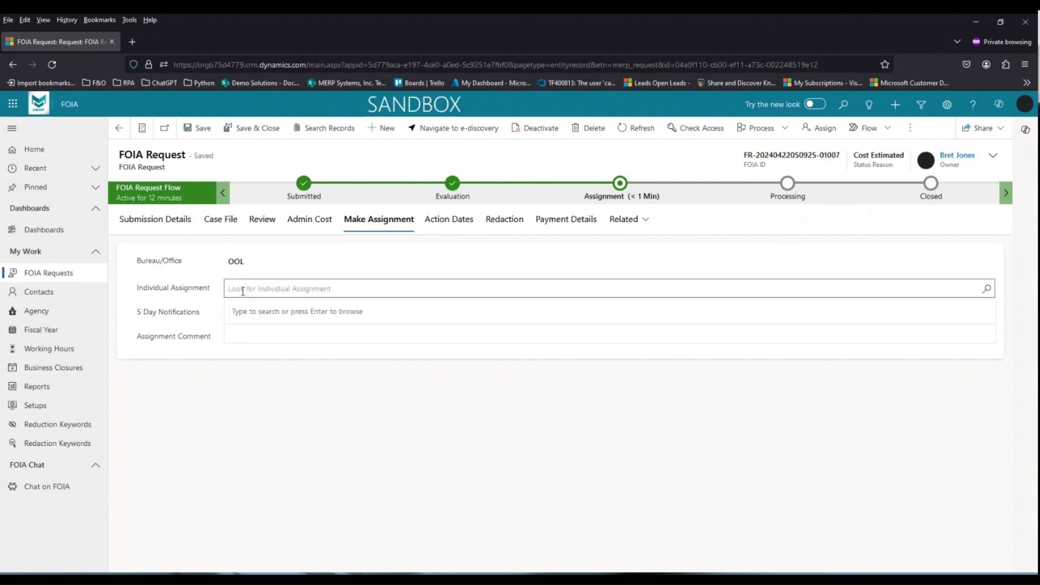
text(Chad)
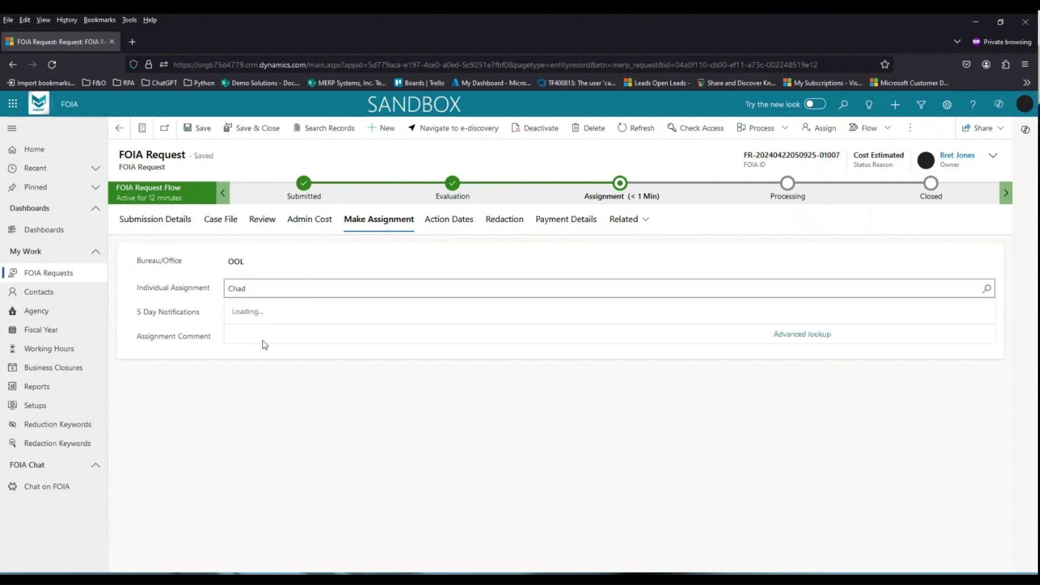
click(339, 337)
click(197, 128)
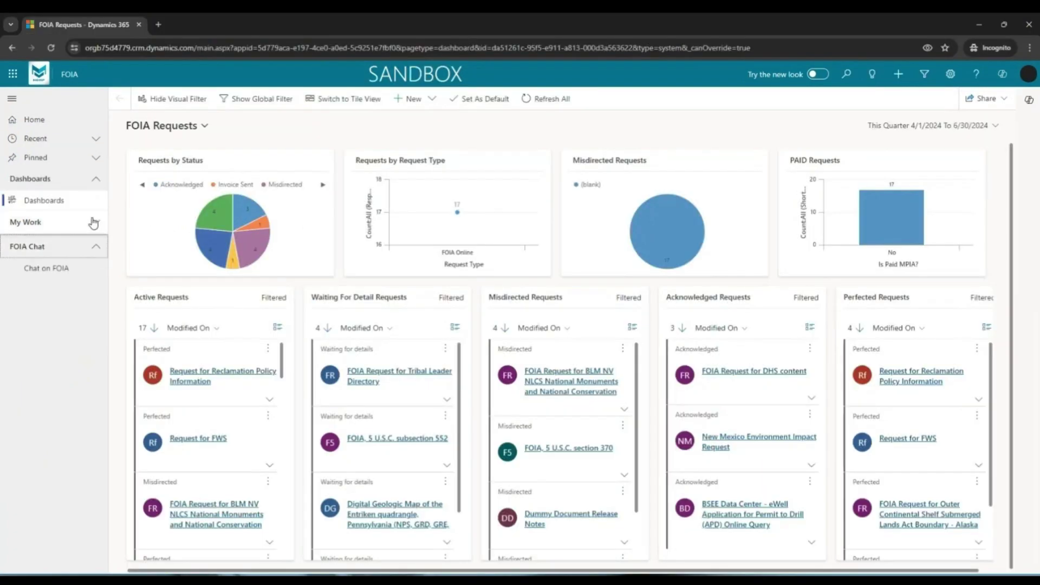
- Open the assigned FOIA request from the list of FOIA requests and show its request processing options
click(93, 222)
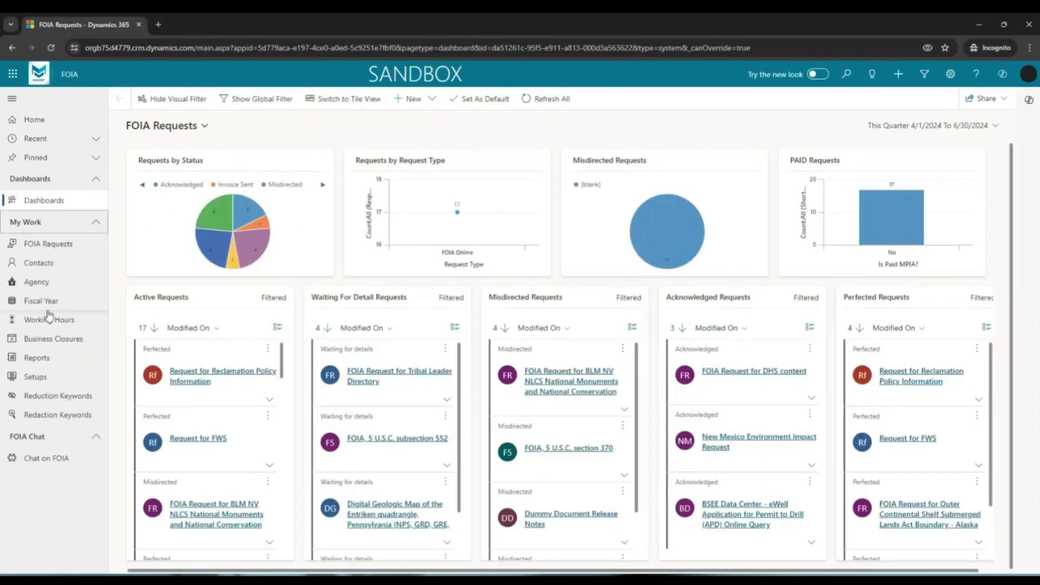
click(51, 243)
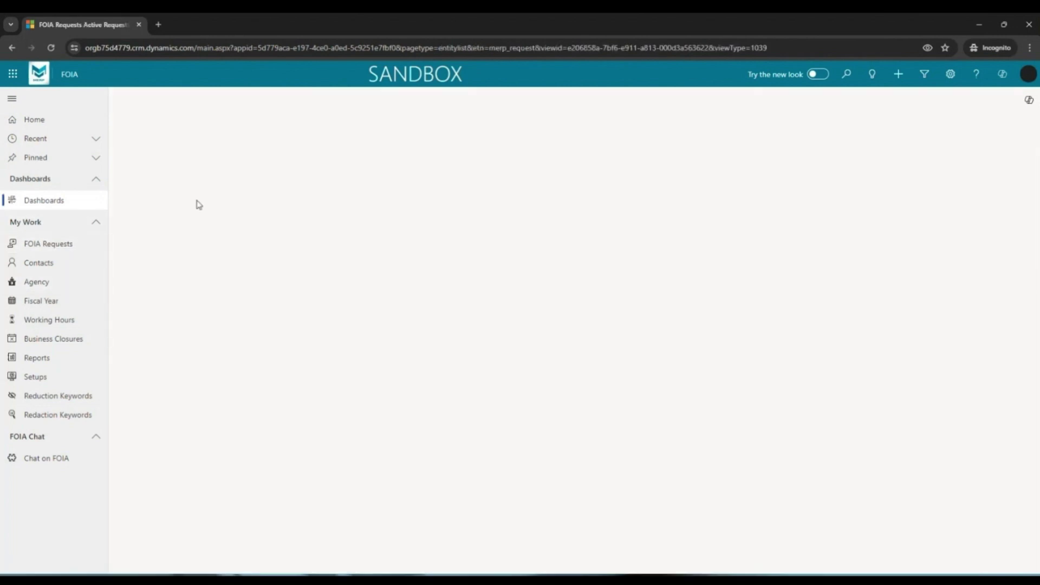
click(168, 177)
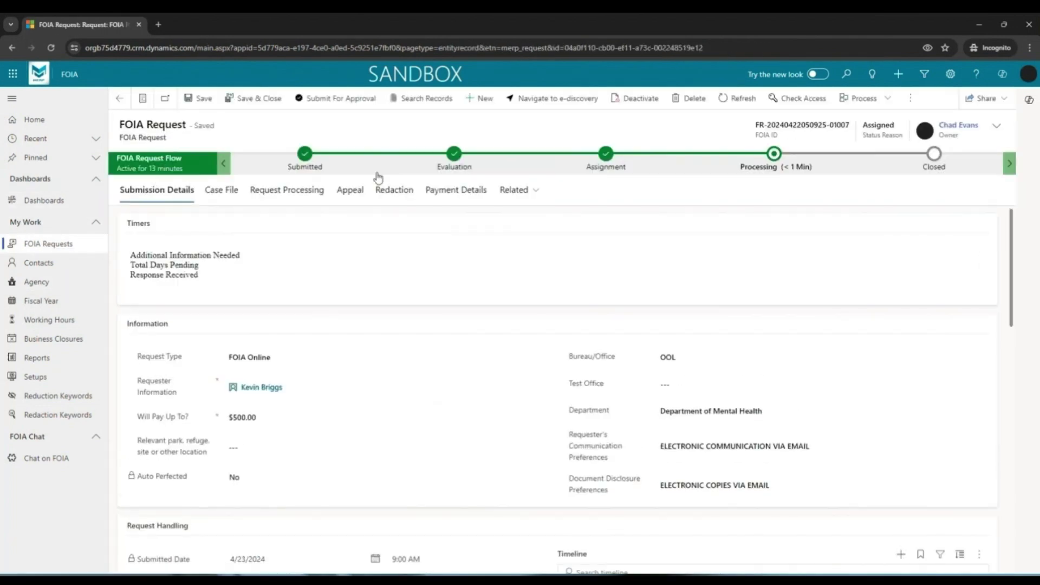
click(293, 195)
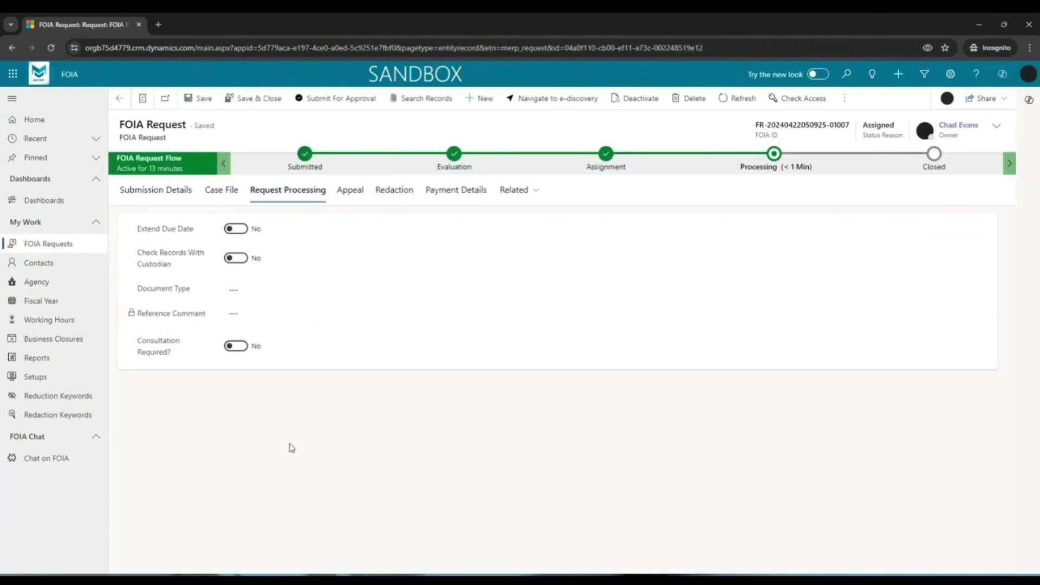
- Try the Extend Due Date and Consultation Required options and switch both back to No
click(238, 229)
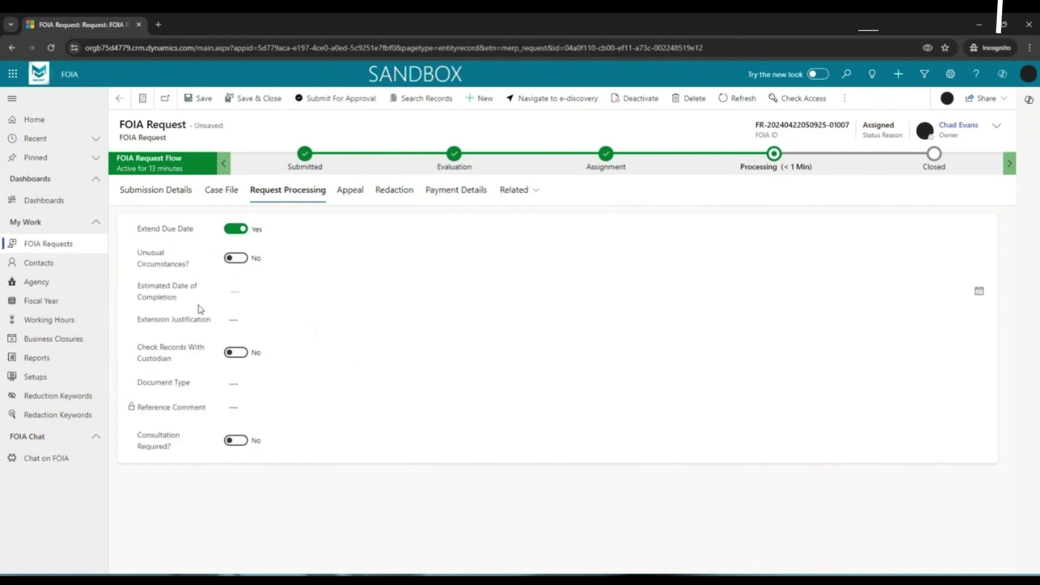
click(236, 228)
click(236, 346)
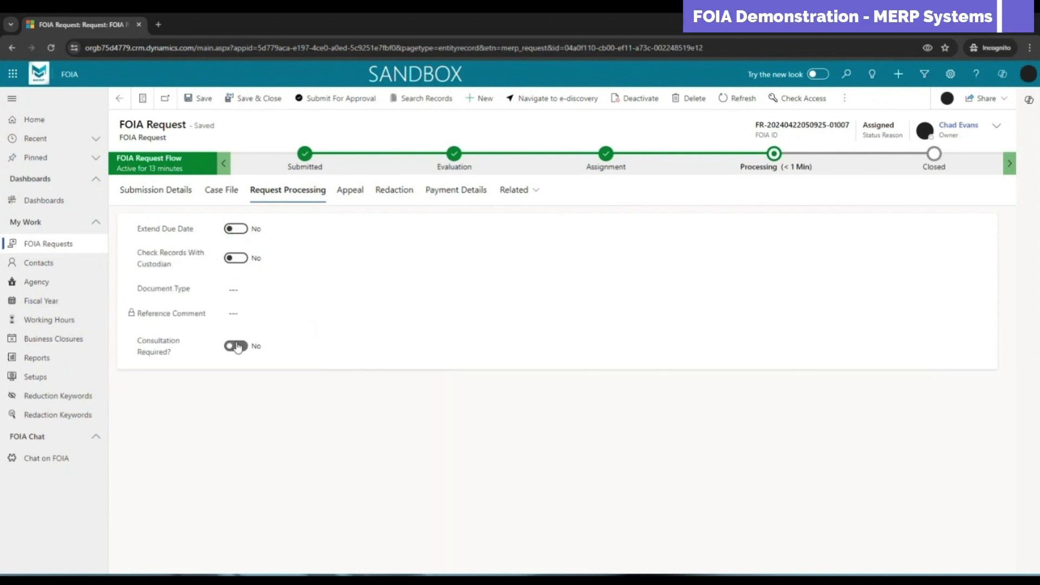
click(262, 480)
click(262, 481)
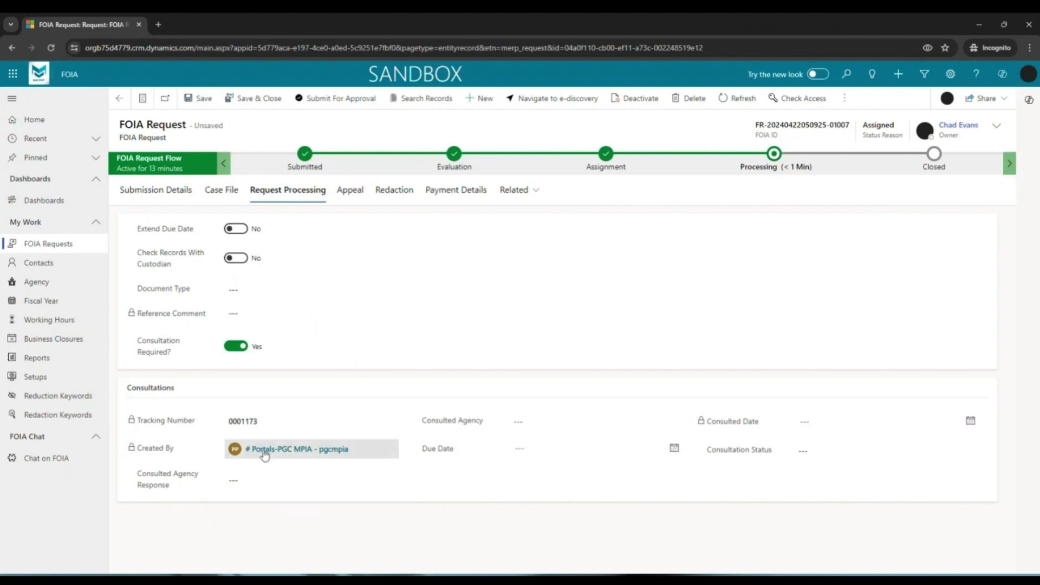
click(234, 346)
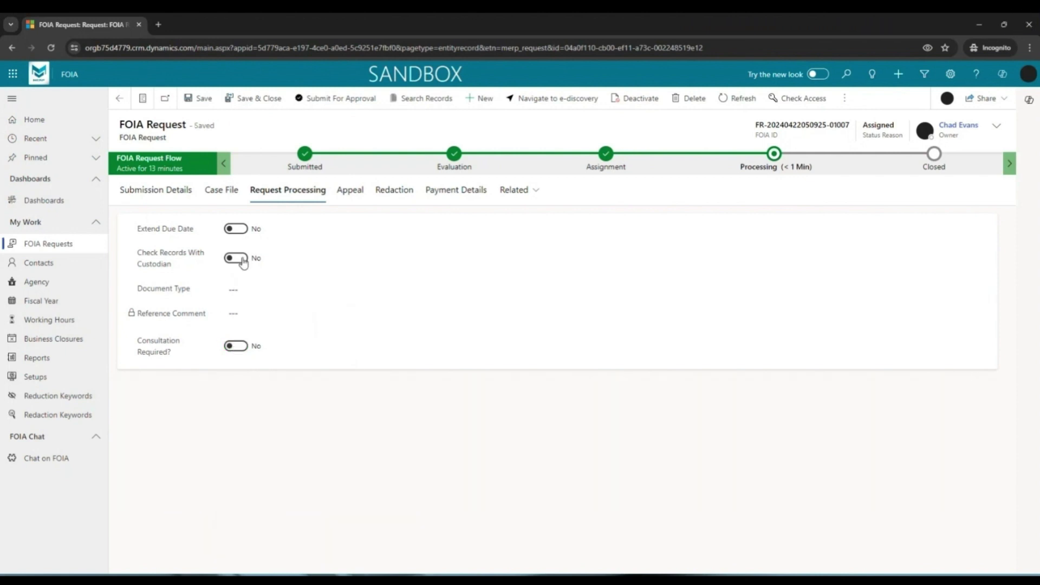
- Save the request's processing details
click(200, 98)
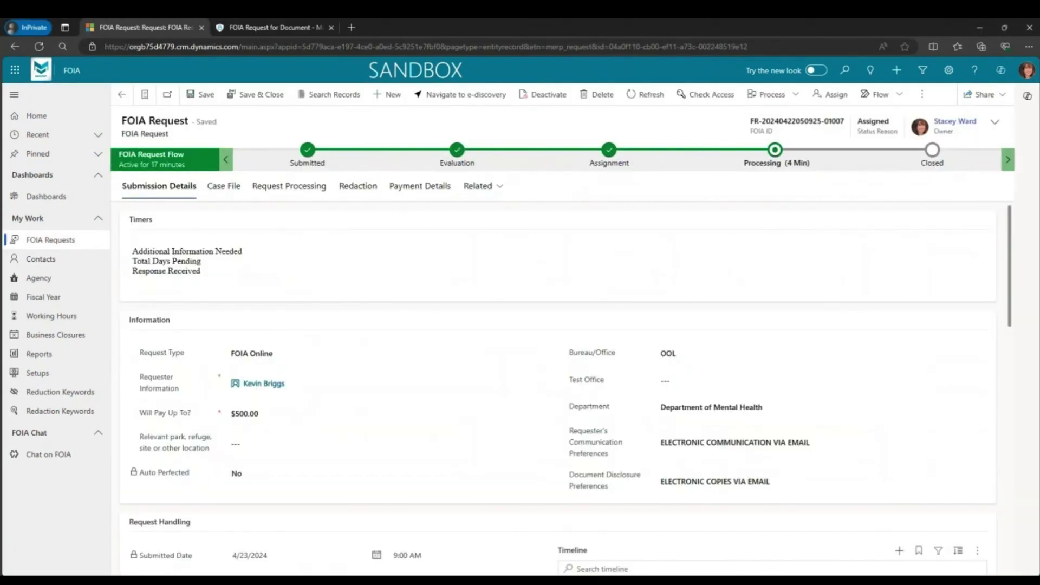
- Look over the request's timeline and open its eDiscovery review set in Microsoft Purview
scroll(454, 327, down, 5)
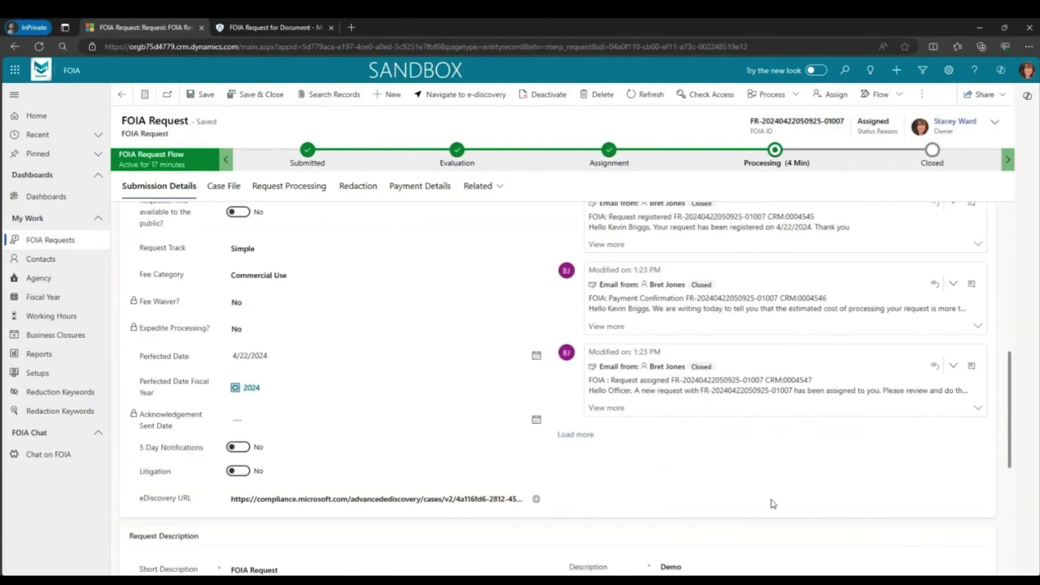
scroll(669, 314, up, 7)
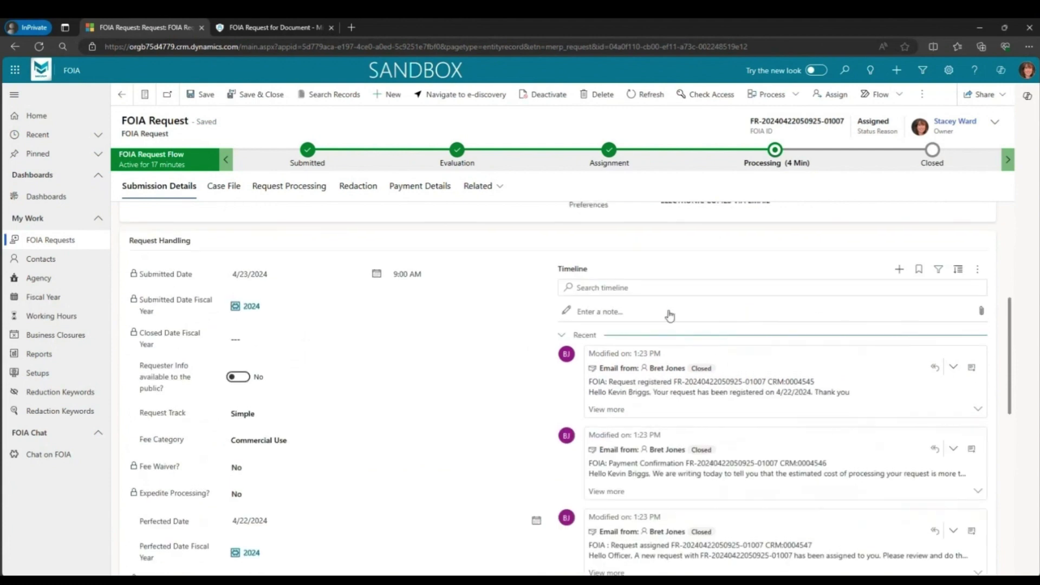
click(465, 103)
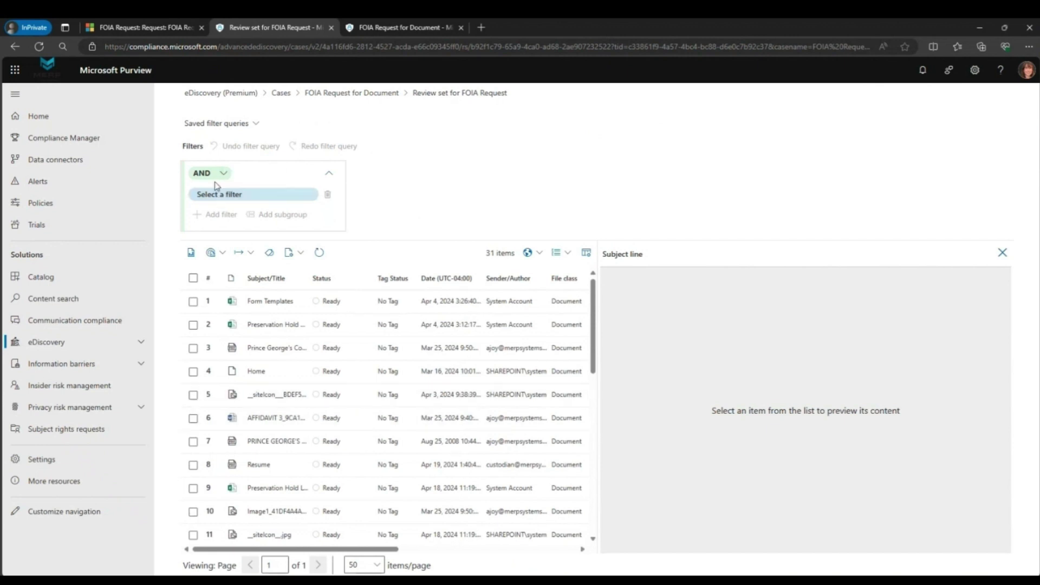
- Open the Resume document at full size from the review set, redact its Skills heading, and return to the item list
click(217, 194)
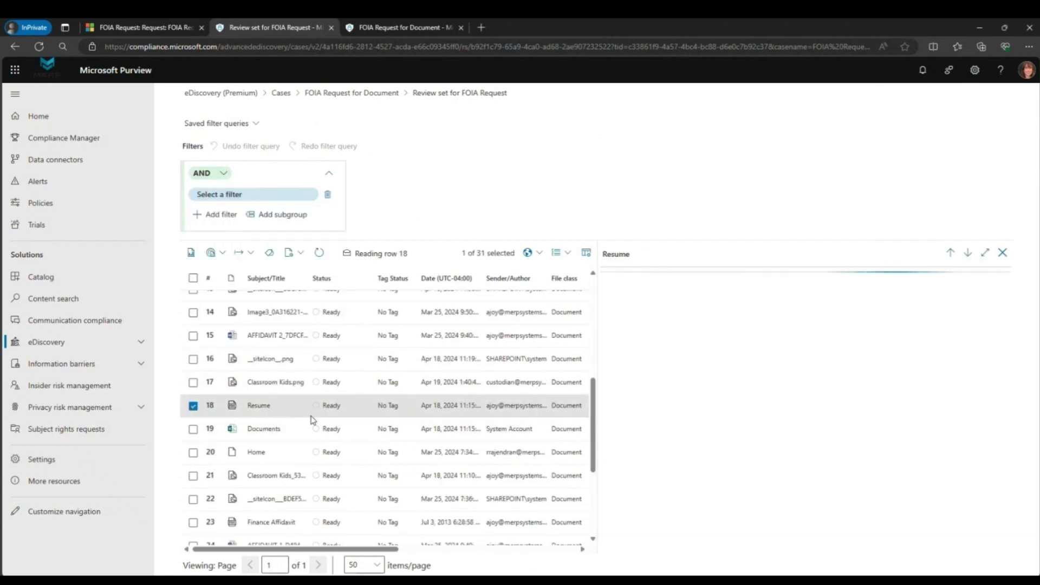
click(984, 255)
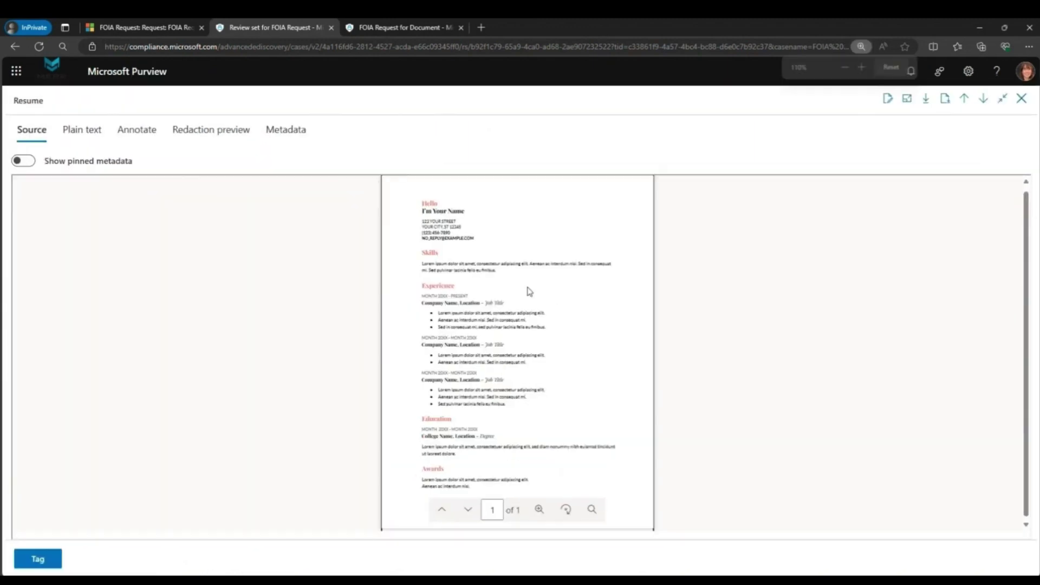
click(128, 123)
drag(366, 317, 411, 330)
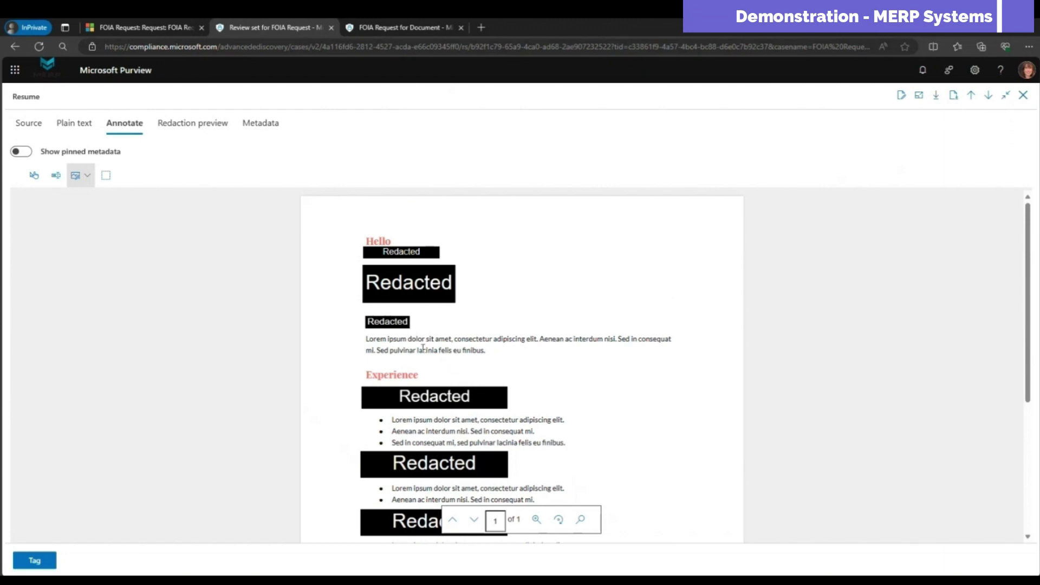
click(1005, 95)
- In the Classroom Kids image of row 21, redact the face of the child at the front left and the wall chart's upper part
click(968, 252)
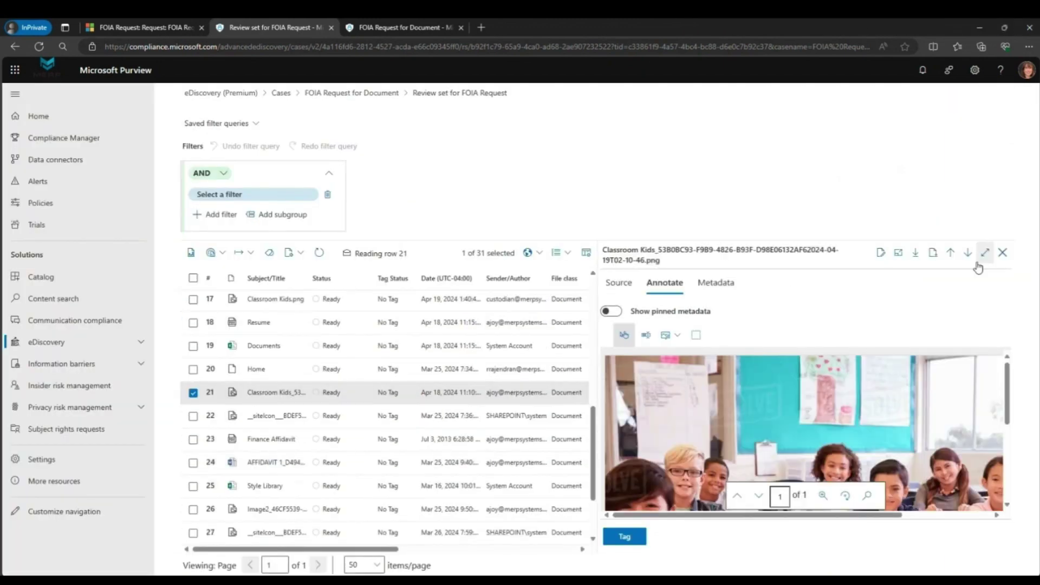
click(985, 253)
click(87, 175)
click(102, 234)
drag(292, 343, 303, 355)
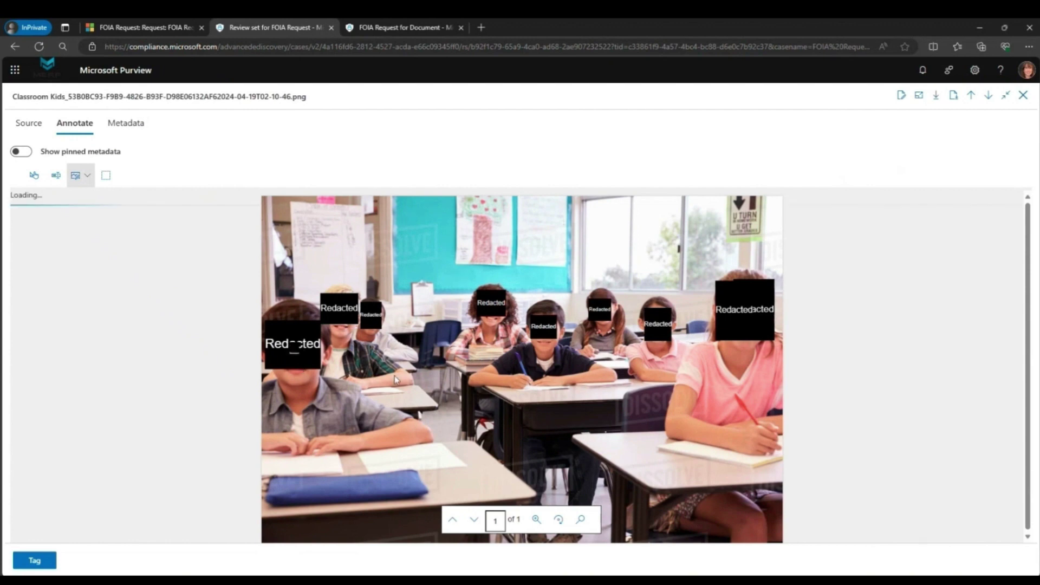
drag(327, 218, 362, 216)
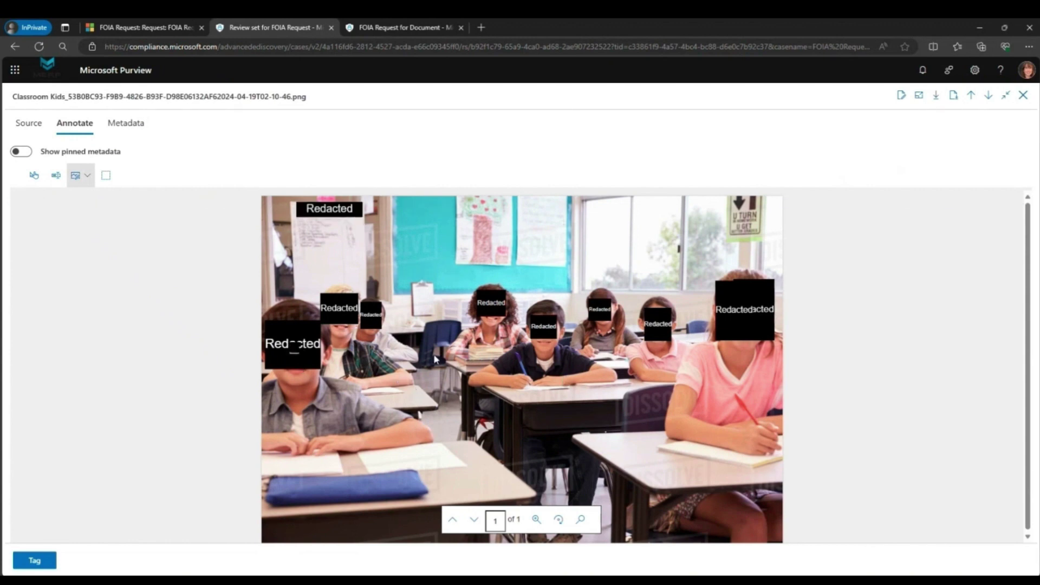
click(1005, 95)
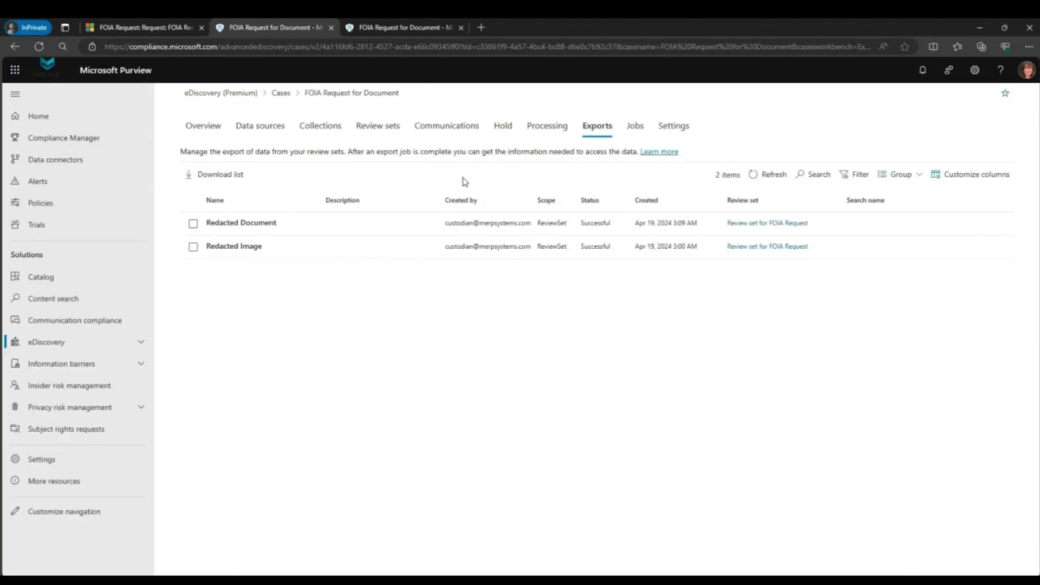
- Open the Redacted Document export and view the redacted files stored in the FOIA request's documents
click(373, 226)
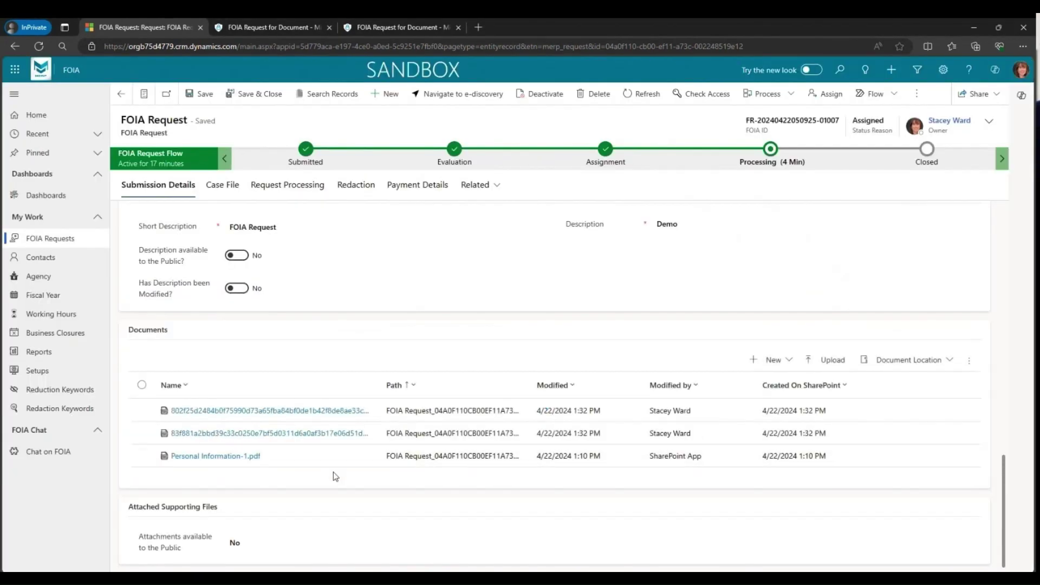
click(295, 407)
click(144, 27)
click(271, 432)
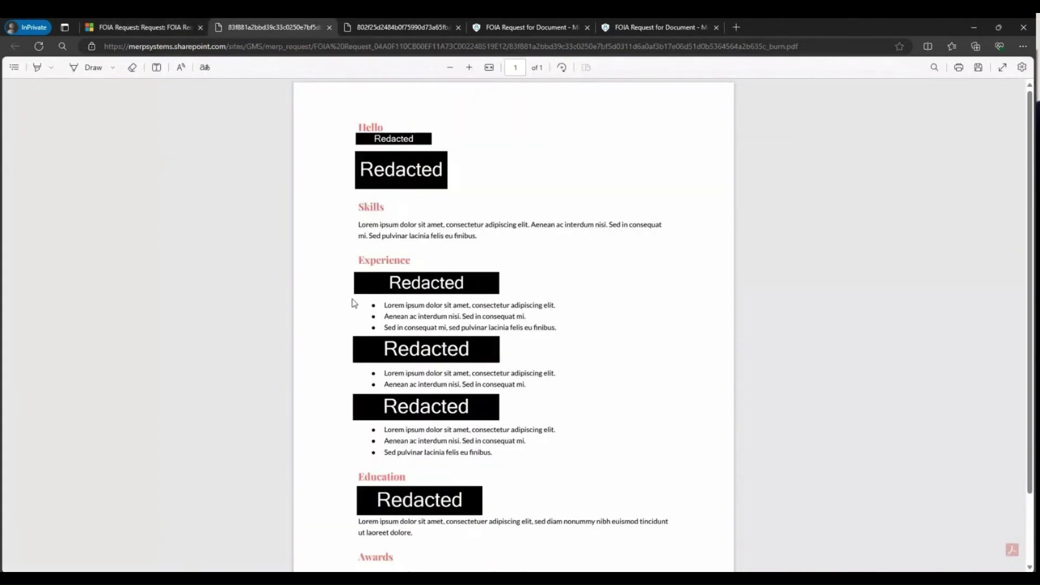
click(121, 30)
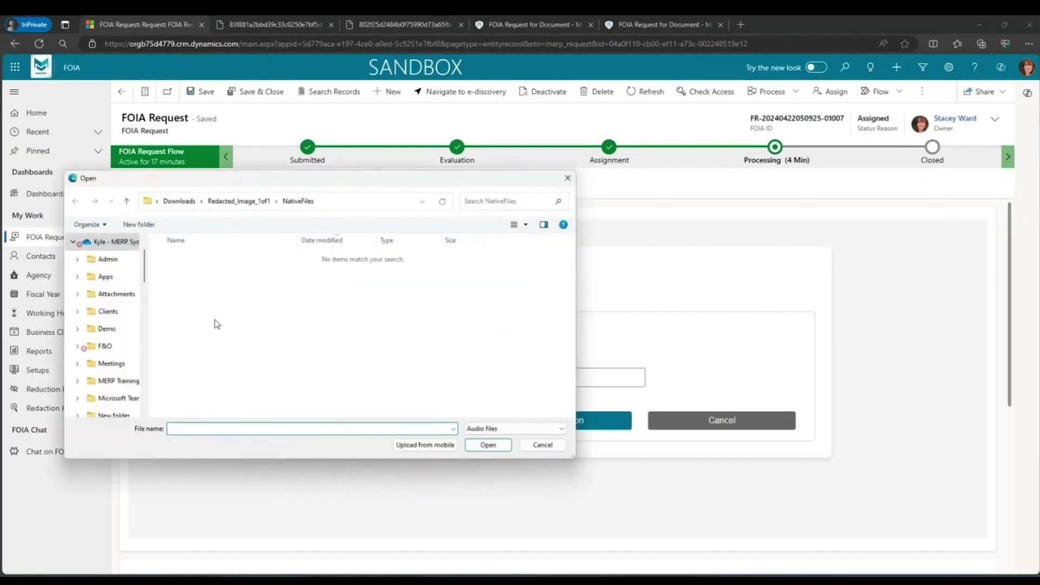
- Choose an audio file for redaction in the FOIA request and play it
click(225, 200)
scroll(347, 336, down, 3)
double_click(271, 352)
click(398, 377)
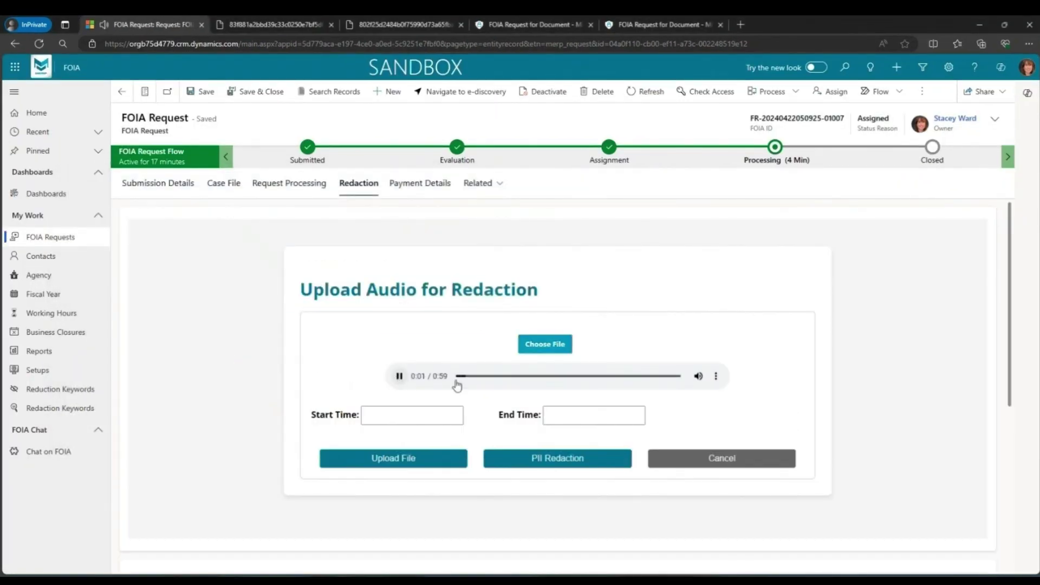
- Set the audio redaction range from 00:05 to 00:08 and upload the file
click(394, 415)
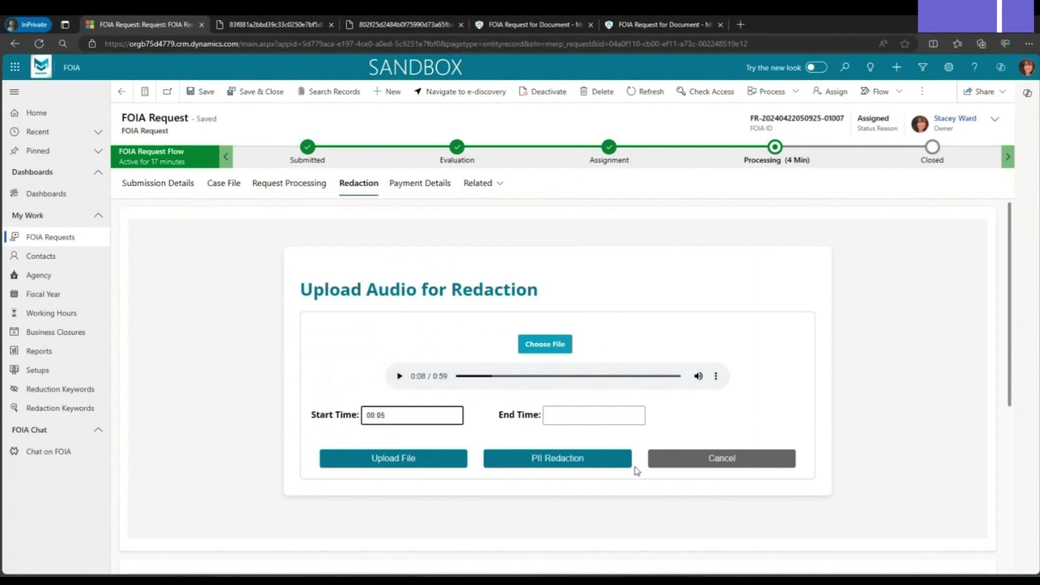
click(613, 420)
text(00:)
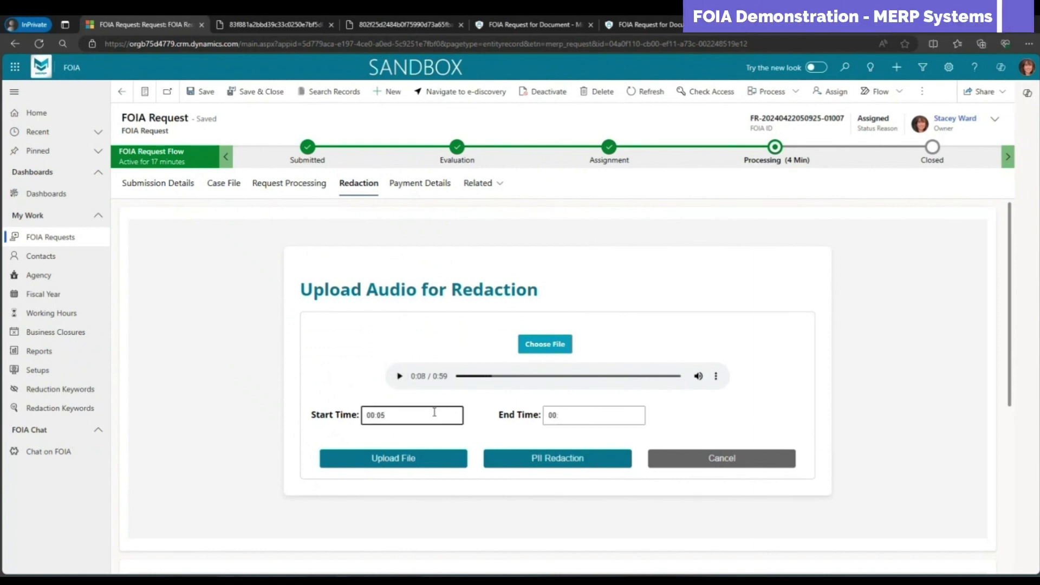
text(08)
click(378, 459)
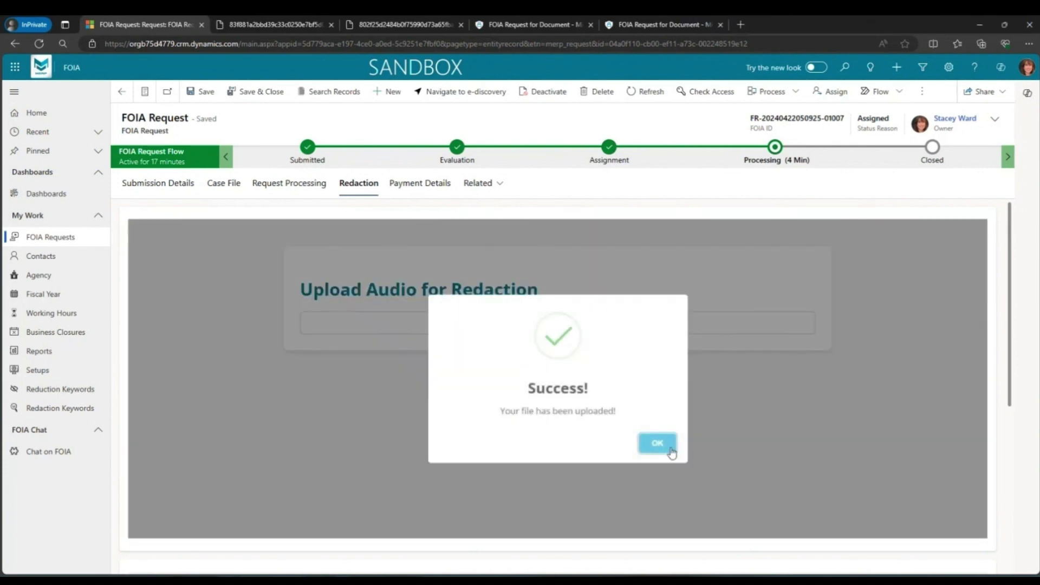
click(672, 447)
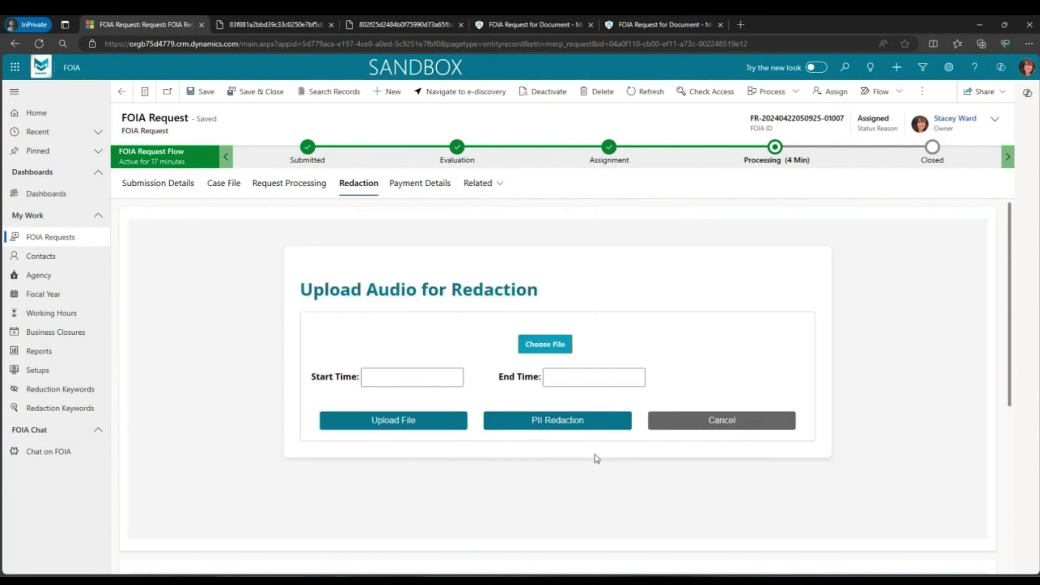
- Refresh the document list in the FOIA request's submission details and open the redacted audio WAV file
click(165, 184)
scroll(344, 353, down, 10)
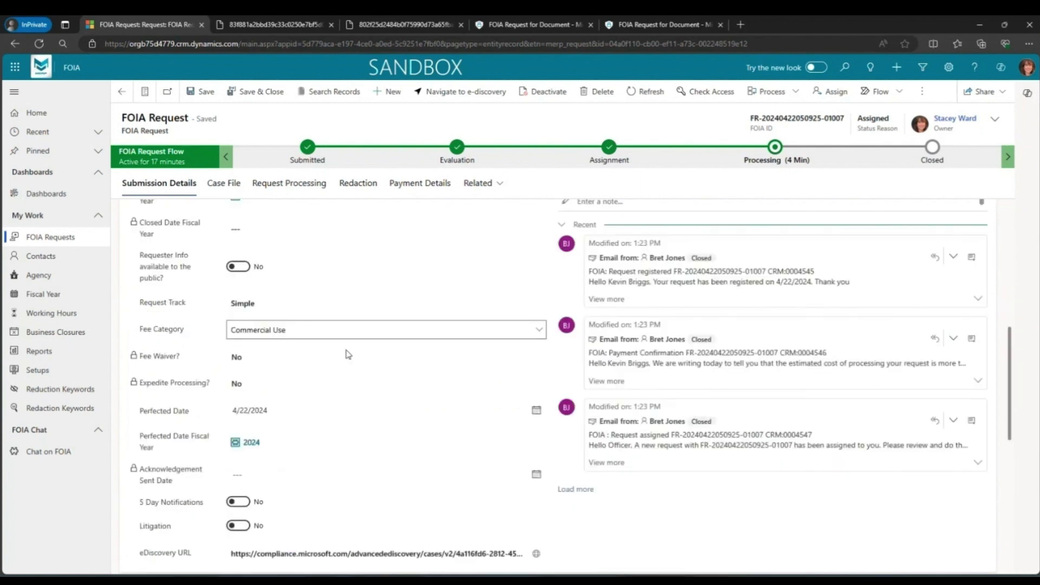
click(143, 402)
click(974, 351)
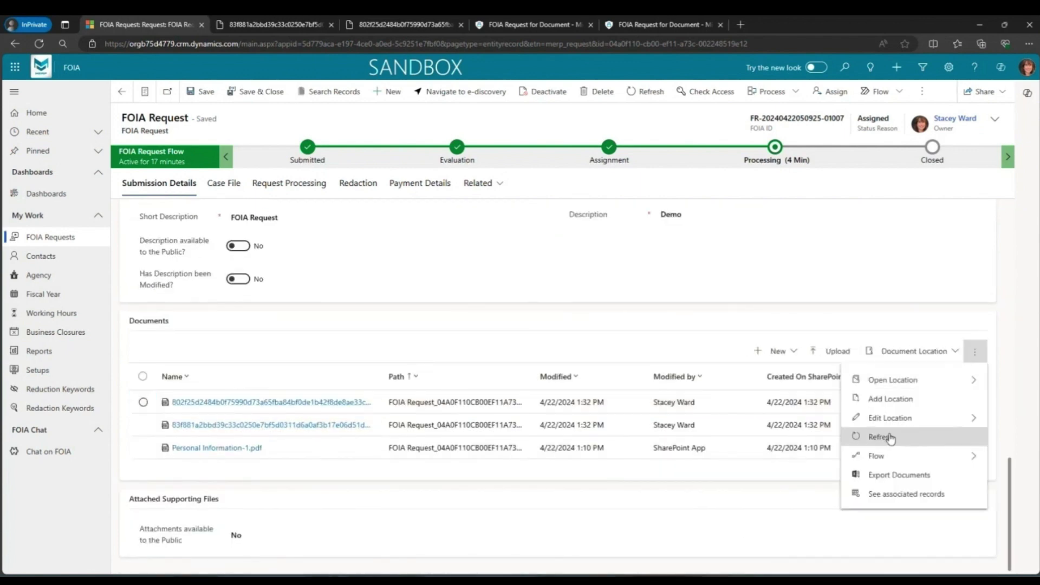
click(888, 433)
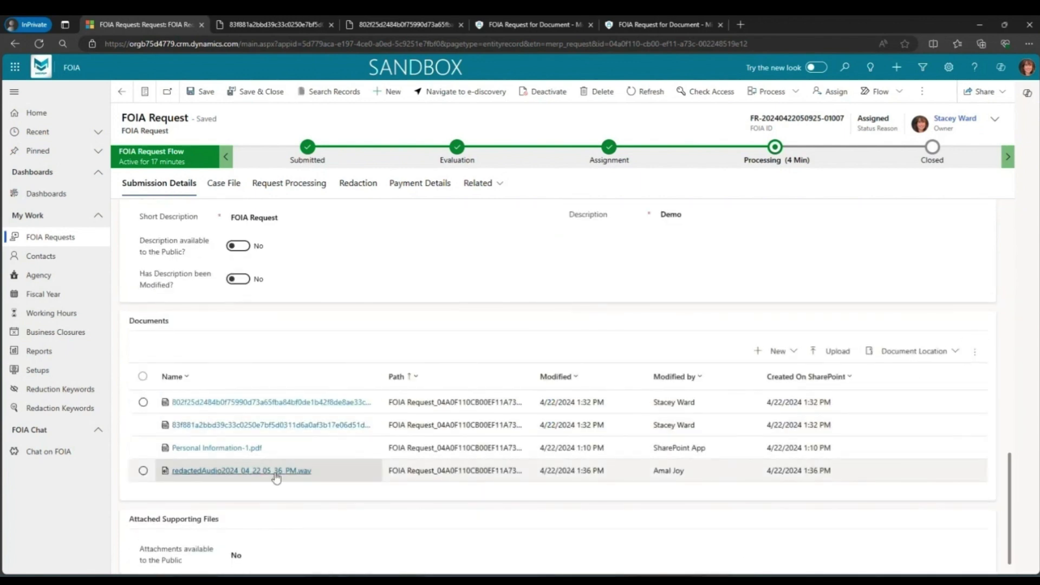
click(277, 471)
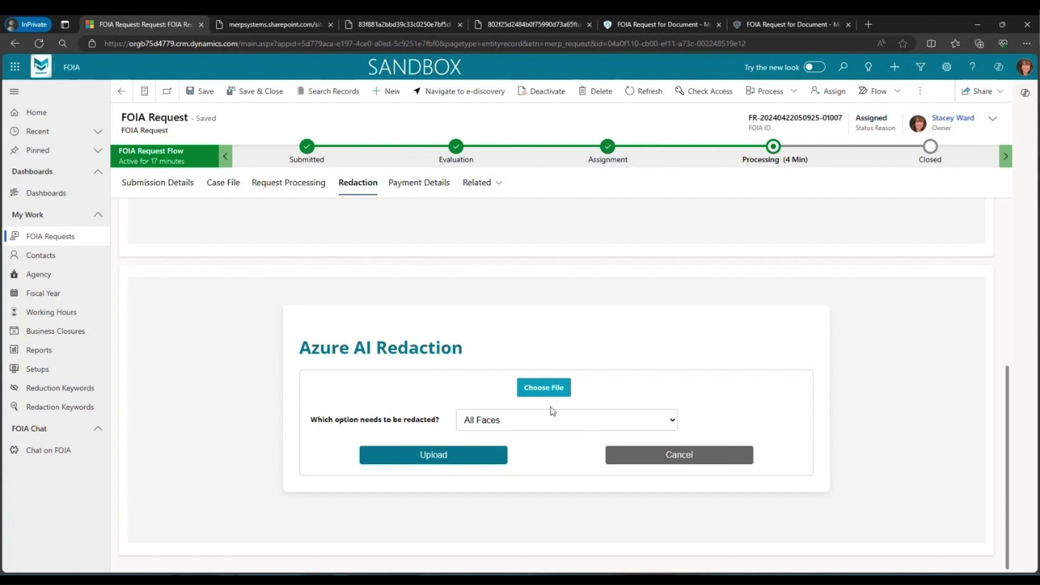
- Choose a video file for Azure AI Redaction in the FOIA request and play it
click(546, 388)
double_click(216, 271)
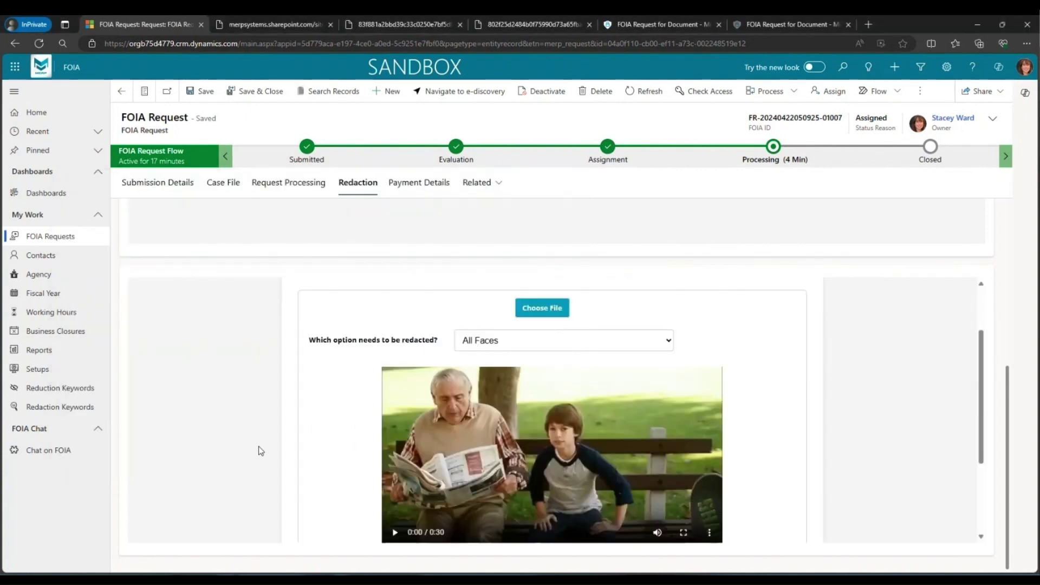
scroll(257, 448, down, 1)
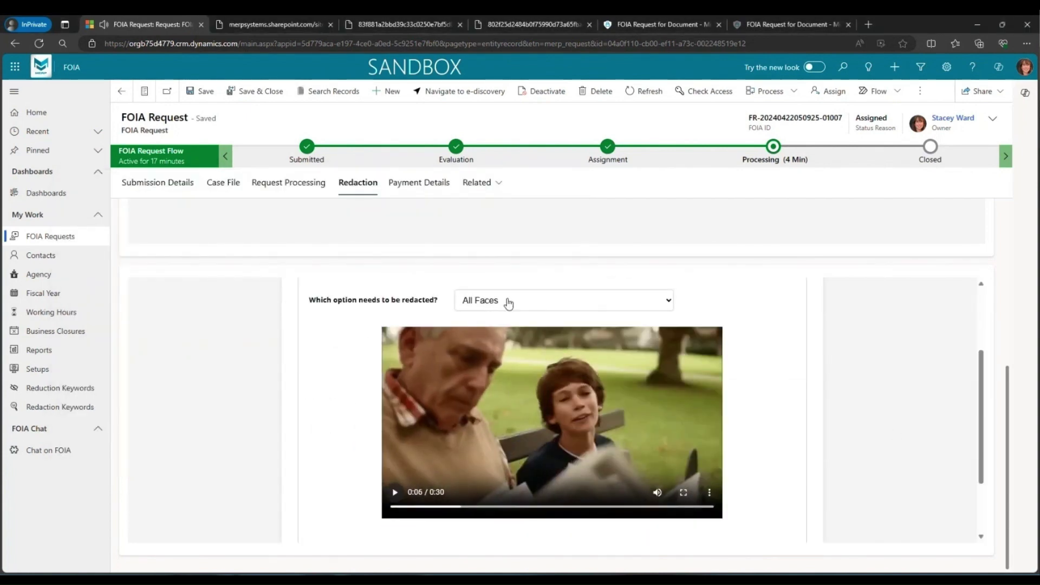
- Set the video redaction option to Child Faces and upload the file
click(506, 301)
click(463, 330)
scroll(371, 459, down, 2)
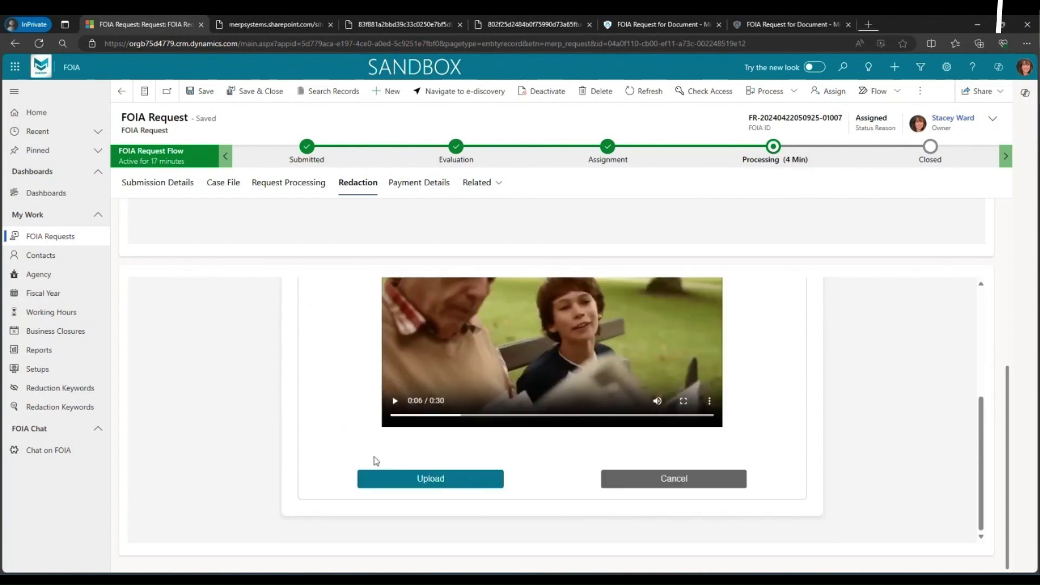
click(413, 482)
click(664, 483)
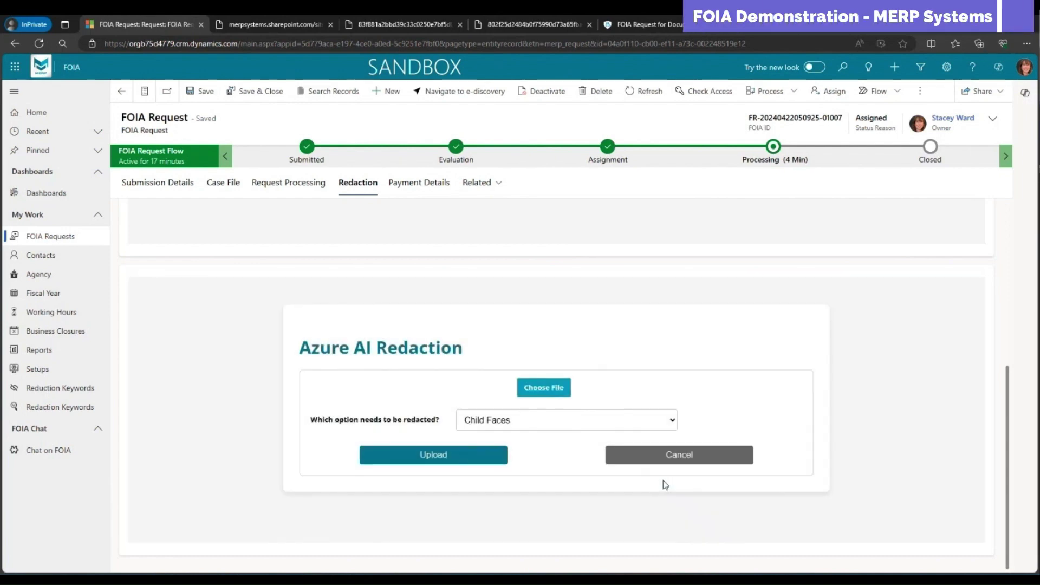
- Refresh the documents stored in the request's submission details and open the redacted child video MP4
click(158, 182)
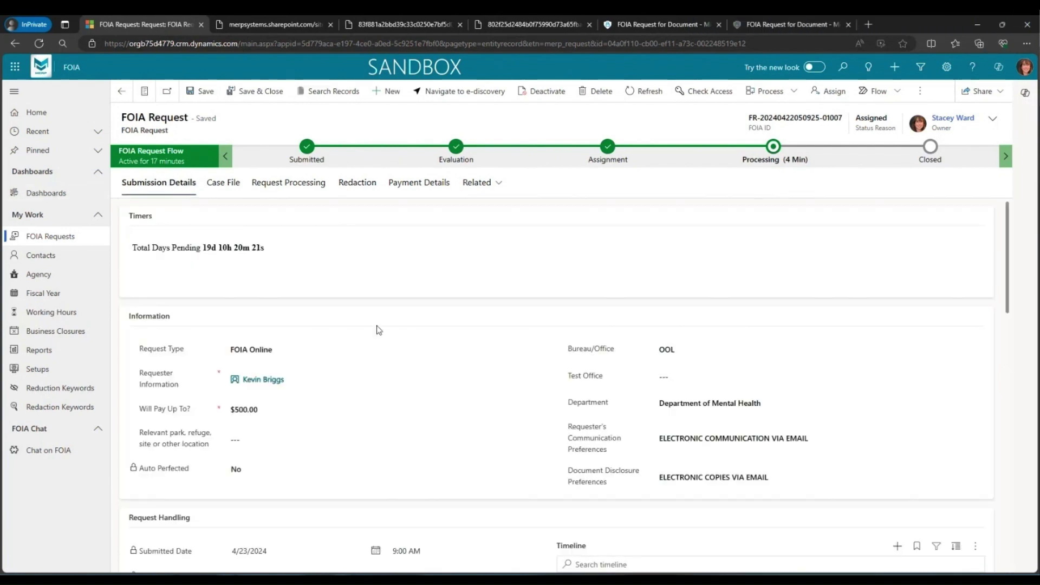
scroll(557, 379, down, 5)
click(973, 358)
click(880, 440)
click(320, 502)
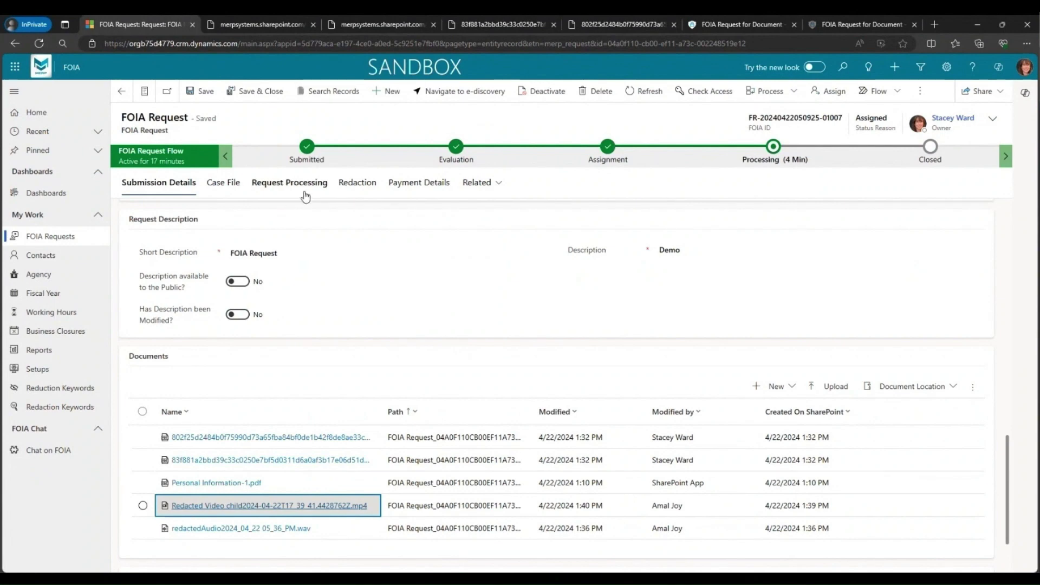
- Set Custodian Records available to Yes in the request processing details and save the FOIA request
click(289, 184)
click(257, 420)
click(258, 420)
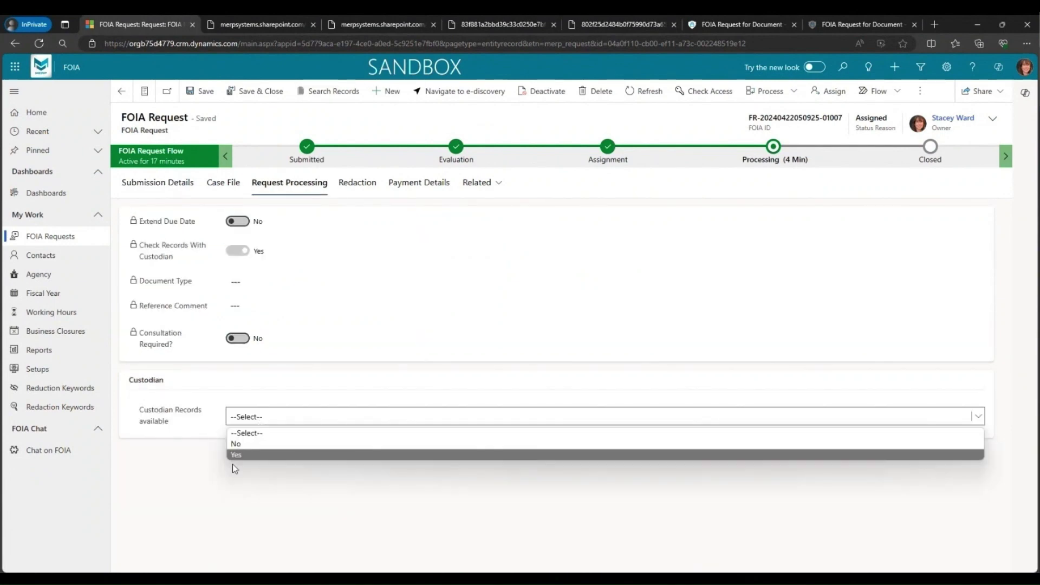
click(233, 454)
click(201, 91)
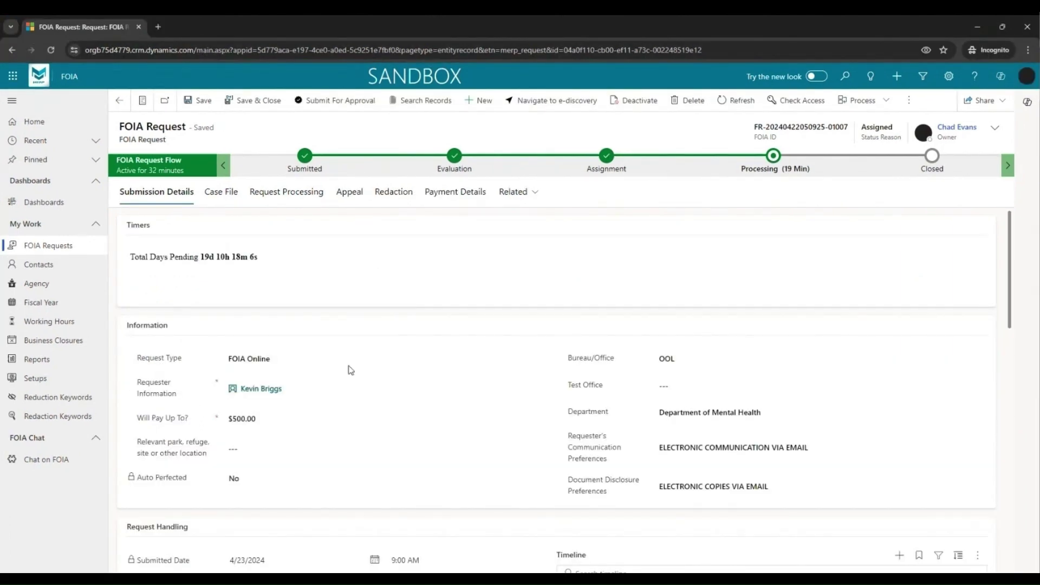
- Submit the processed FOIA request for approval from the assigned officer's account
scroll(349, 366, down, 5)
scroll(378, 463, up, 10)
click(282, 193)
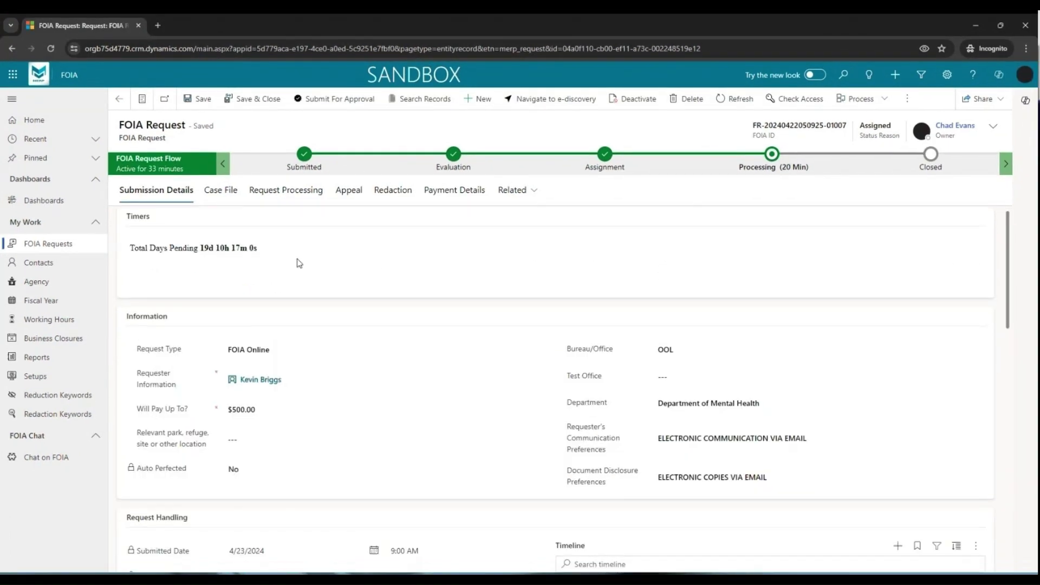
scroll(287, 348, down, 5)
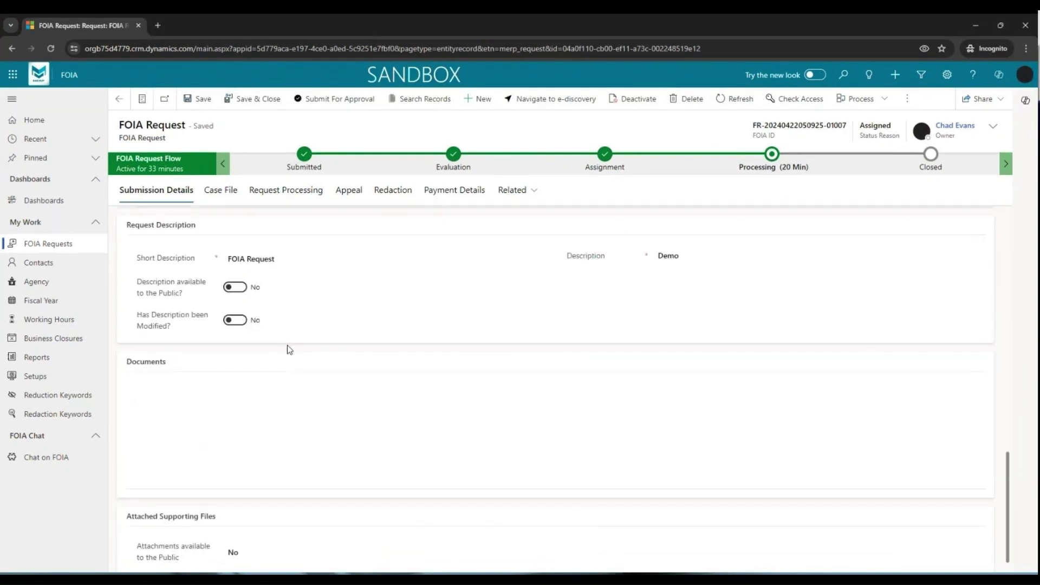
scroll(216, 438, up, 10)
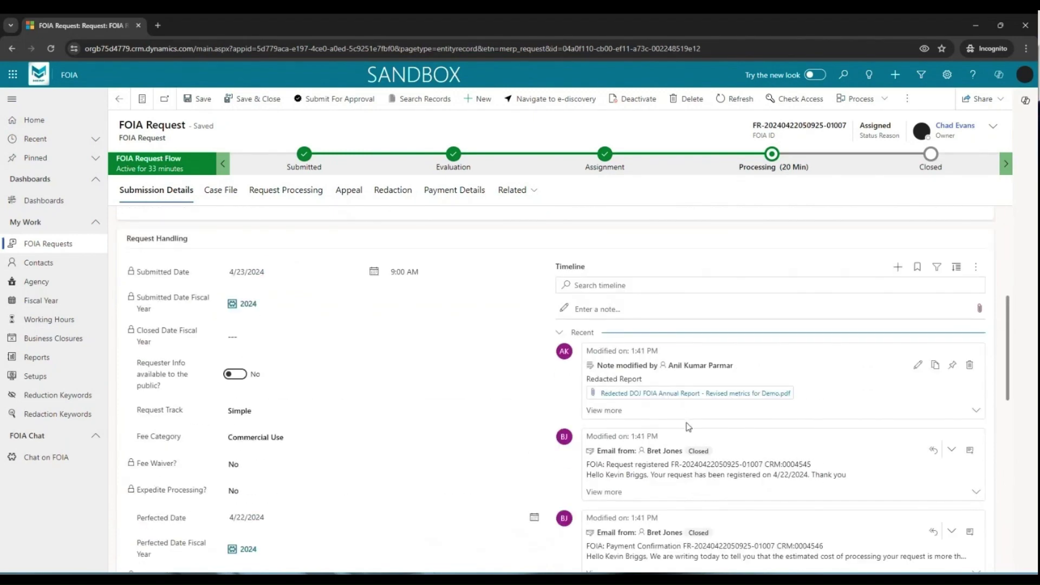
scroll(411, 342, up, 5)
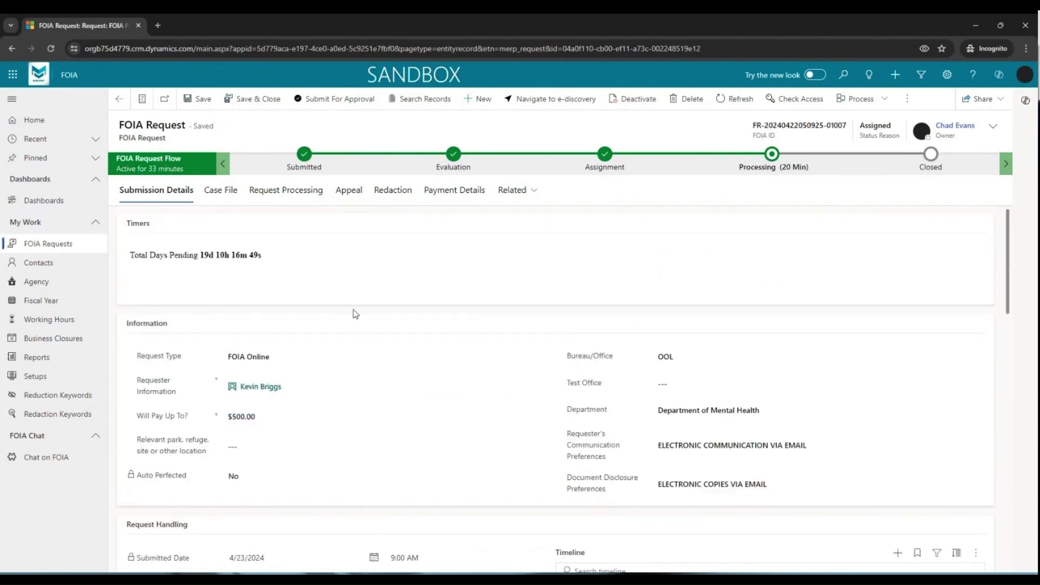
click(332, 99)
click(565, 115)
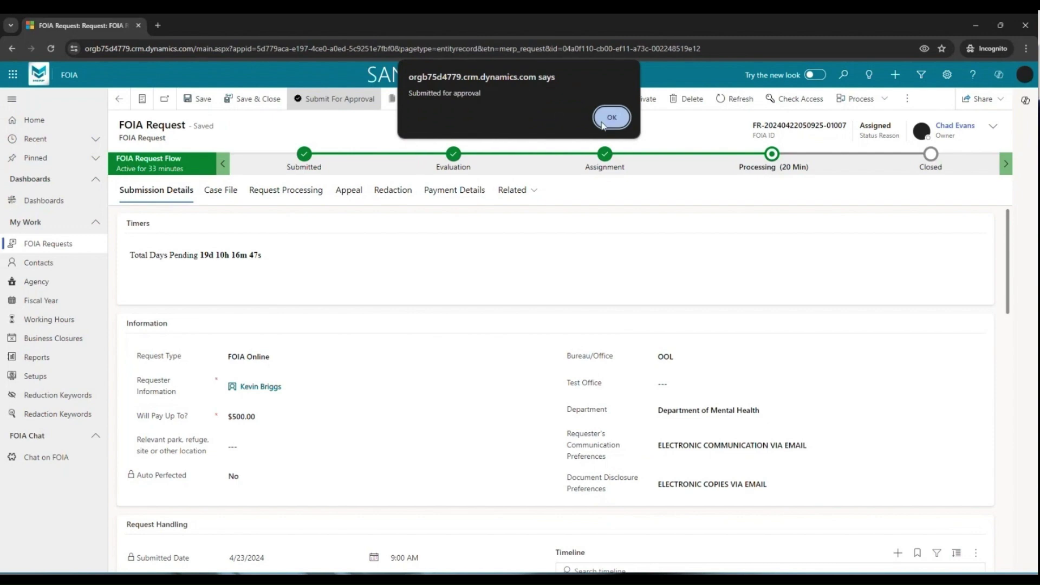
click(608, 115)
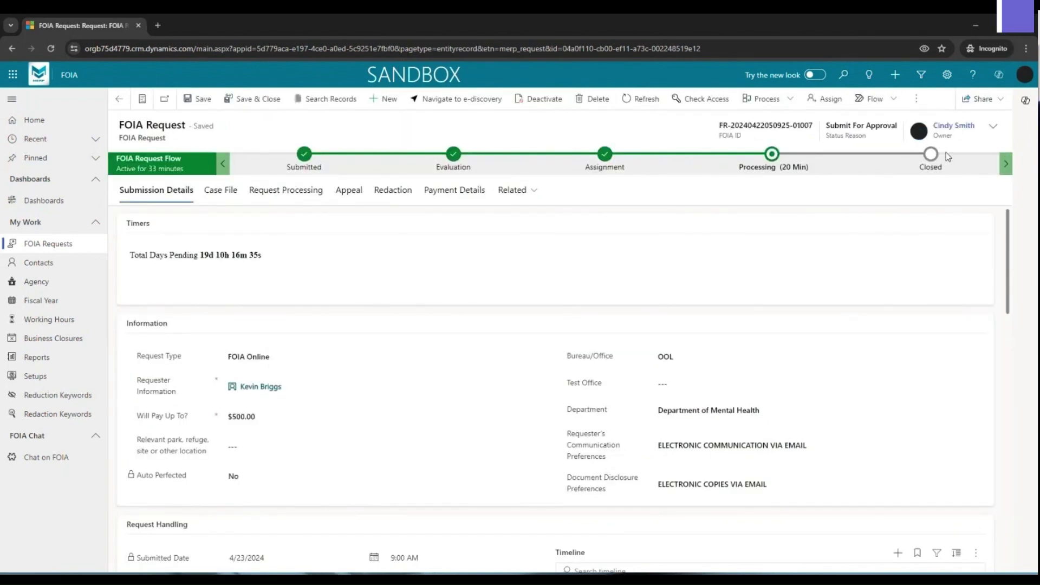
- Approve the FOIA request and send the invoice to the requester
click(190, 190)
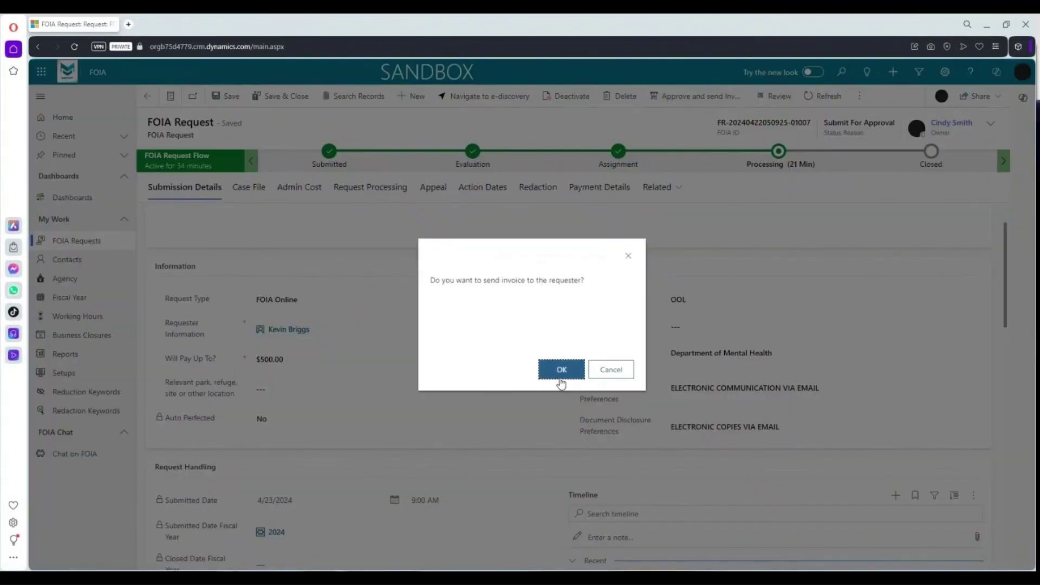
click(561, 378)
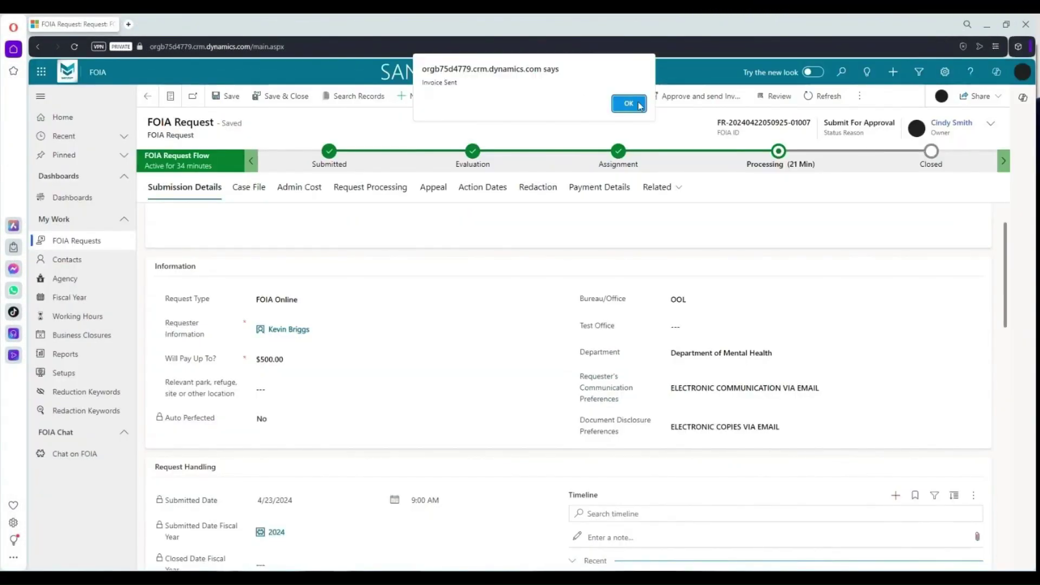
click(628, 103)
scroll(845, 298, down, 4)
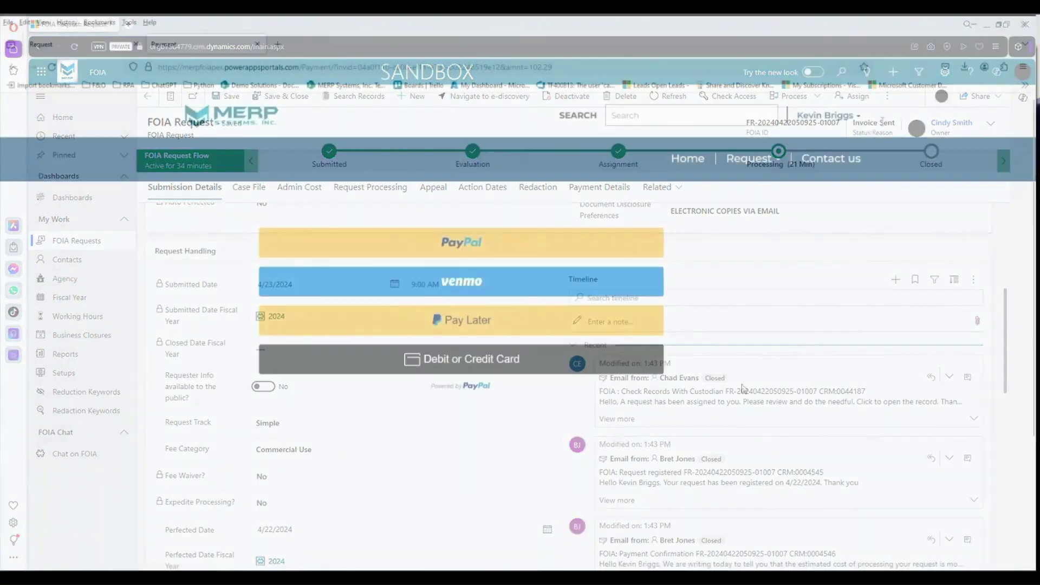